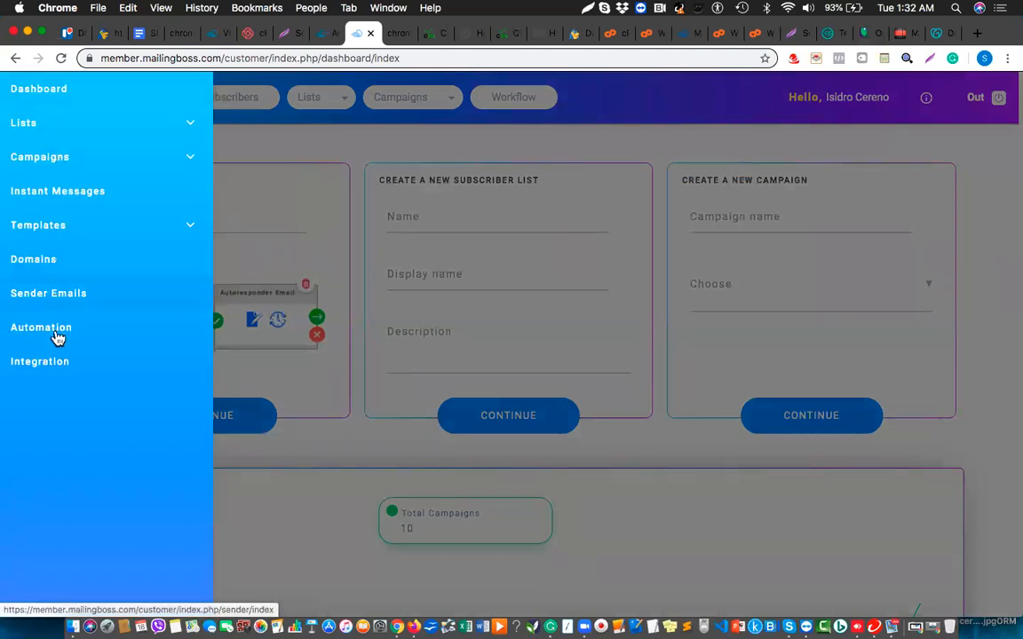
Go to the Sending Domains list and start a new sending domain.
{"action": "left_click", "coordinate": [45, 267]}
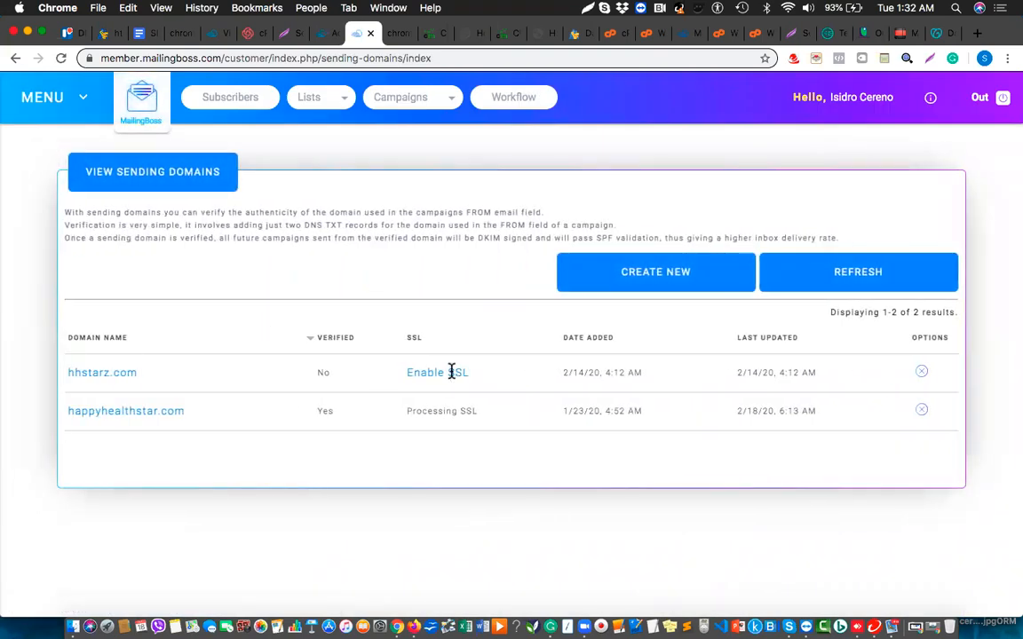
{"action": "left_click", "coordinate": [661, 284]}
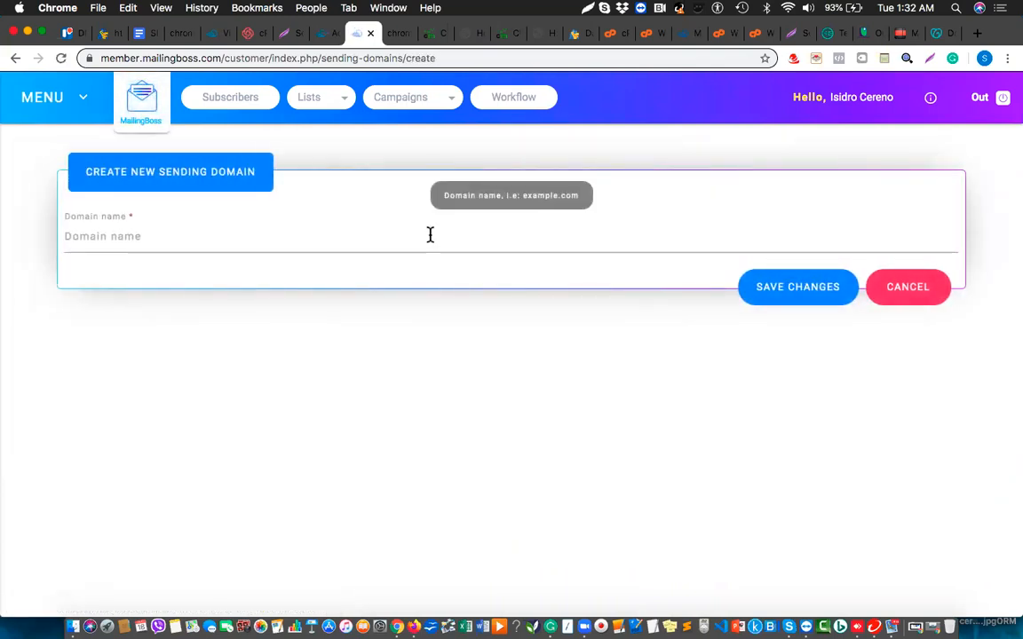
Save onlinesurveyprofits.us as a sending domain and copy its DKIM name mbossdkim._domainkey.
{"action": "left_click", "coordinate": [940, 33]}
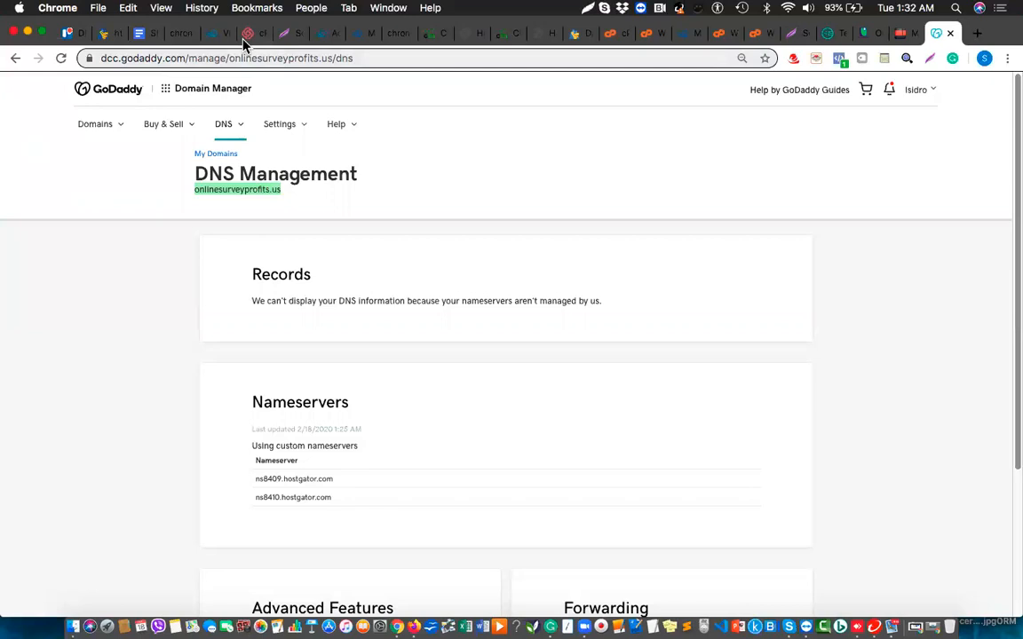
{"action": "left_click", "coordinate": [355, 35]}
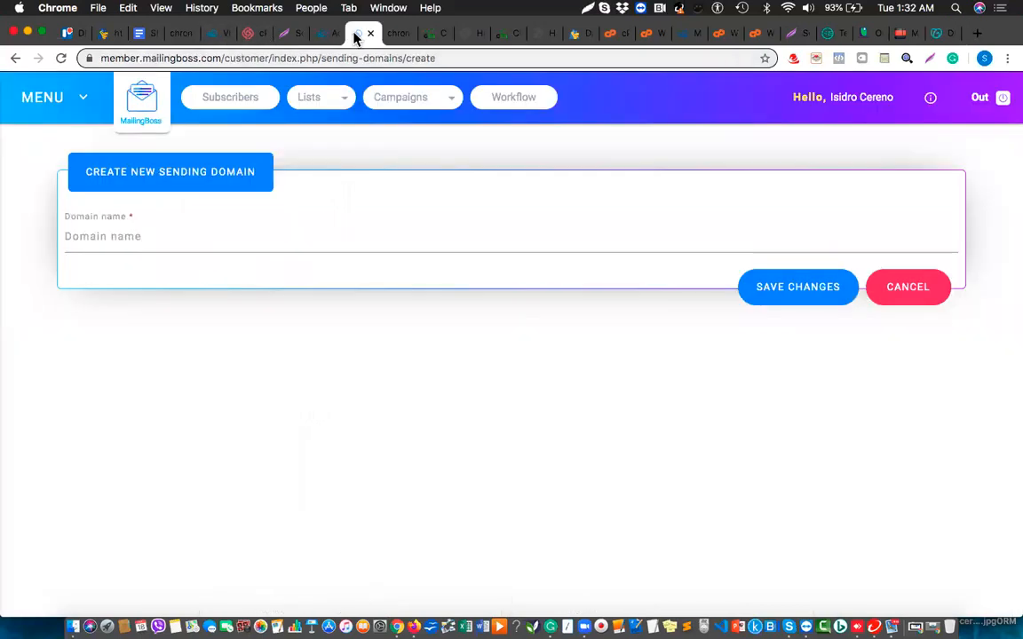
{"action": "left_click", "coordinate": [231, 236]}
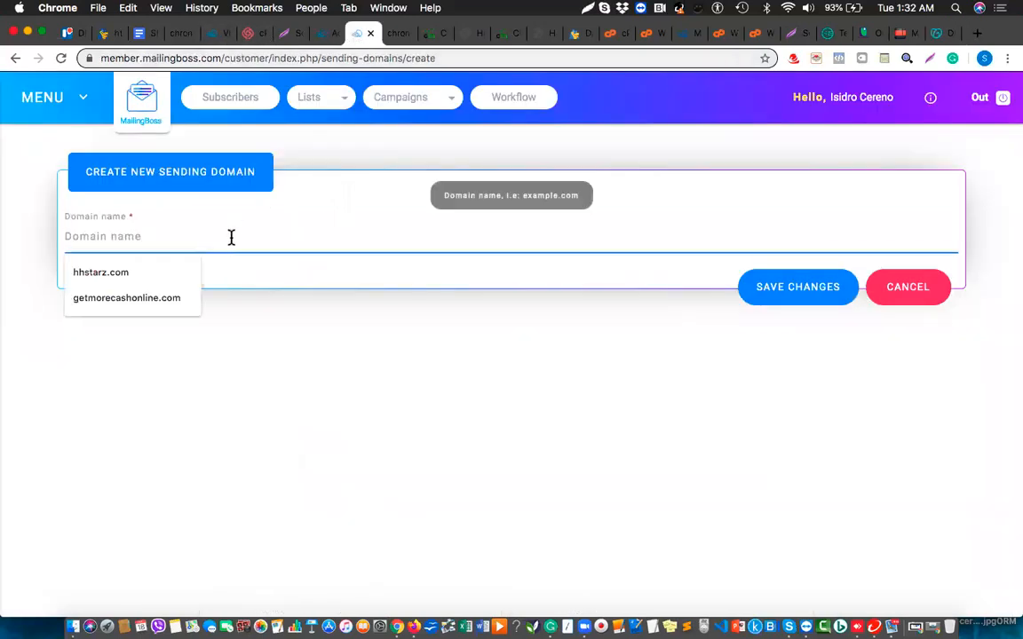
{"action": "type", "text": "onlinesurveyprofits.us"}
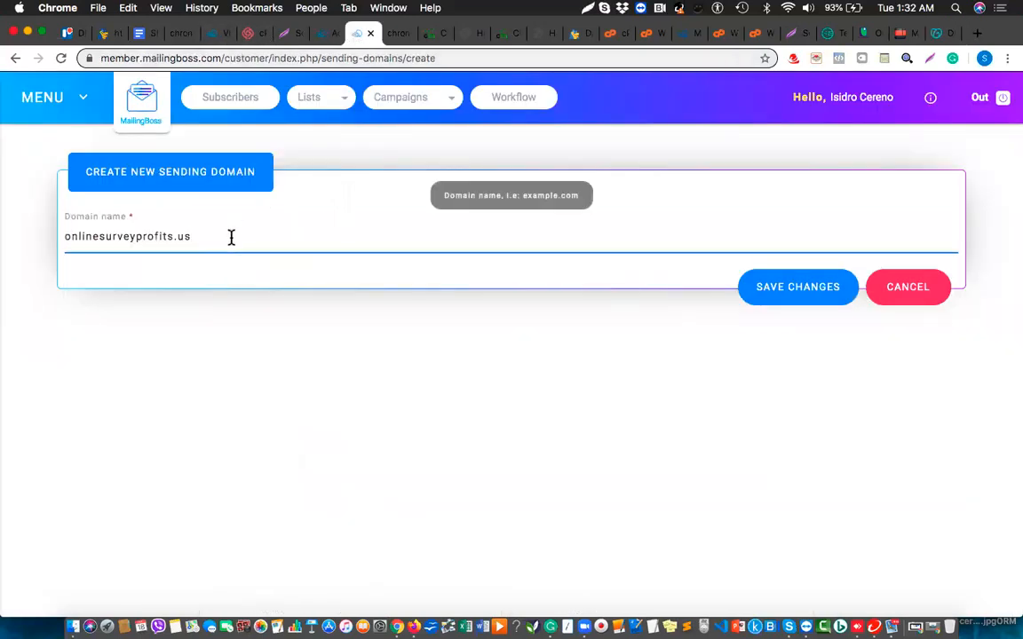
{"action": "left_click", "coordinate": [818, 296]}
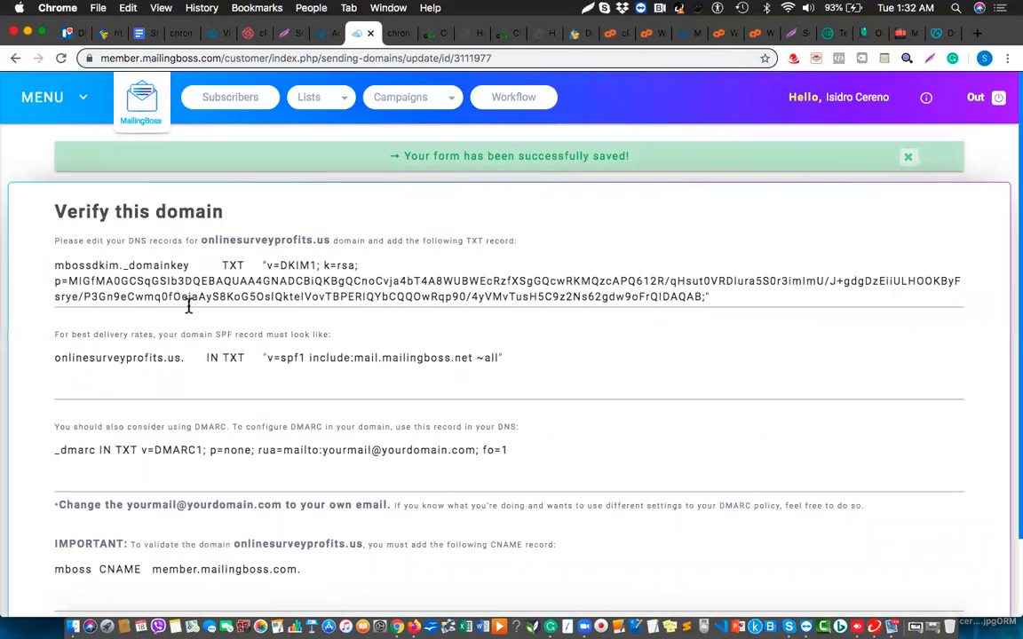
{"action": "left_click_drag", "start_coordinate": [190, 267], "coordinate": [54, 265]}
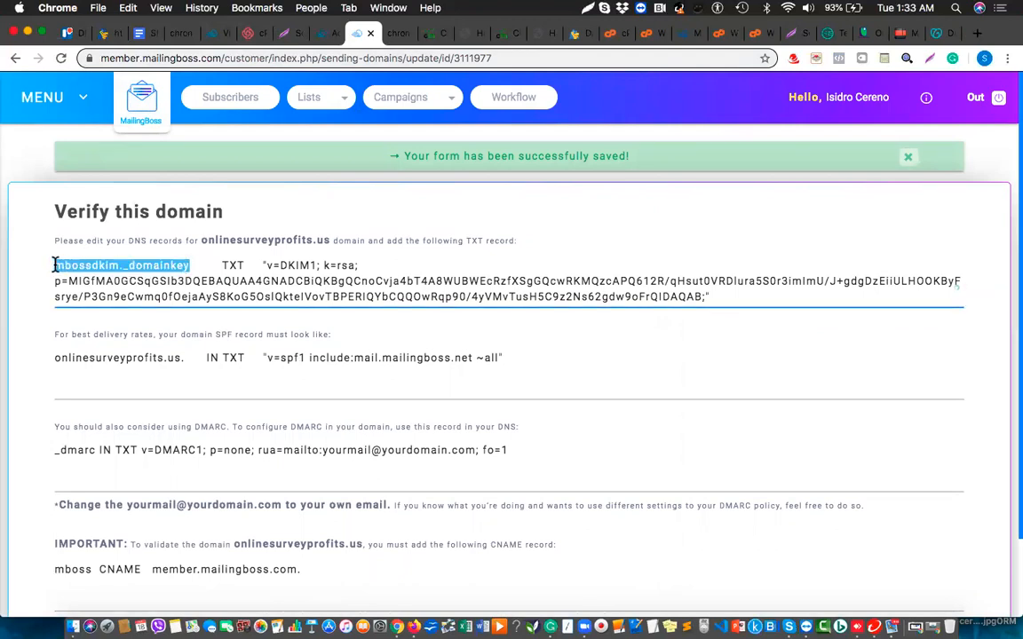
{"action": "key", "text": "super+c"}
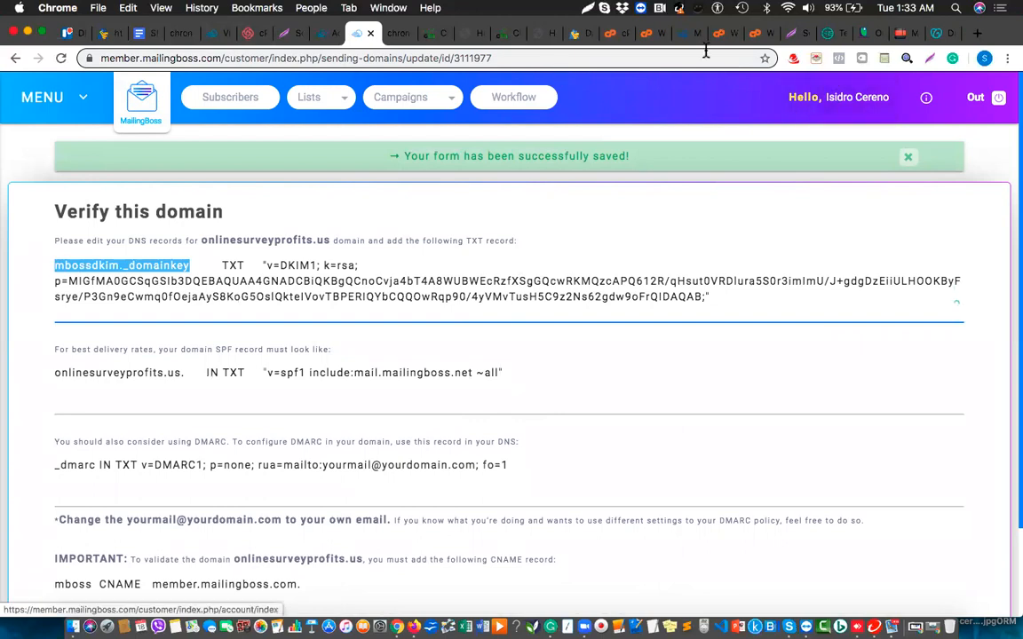
Open cPanel's Advanced Zone Editor with onlinesurveyprofits.us selected as the domain.
{"action": "left_click", "coordinate": [612, 36]}
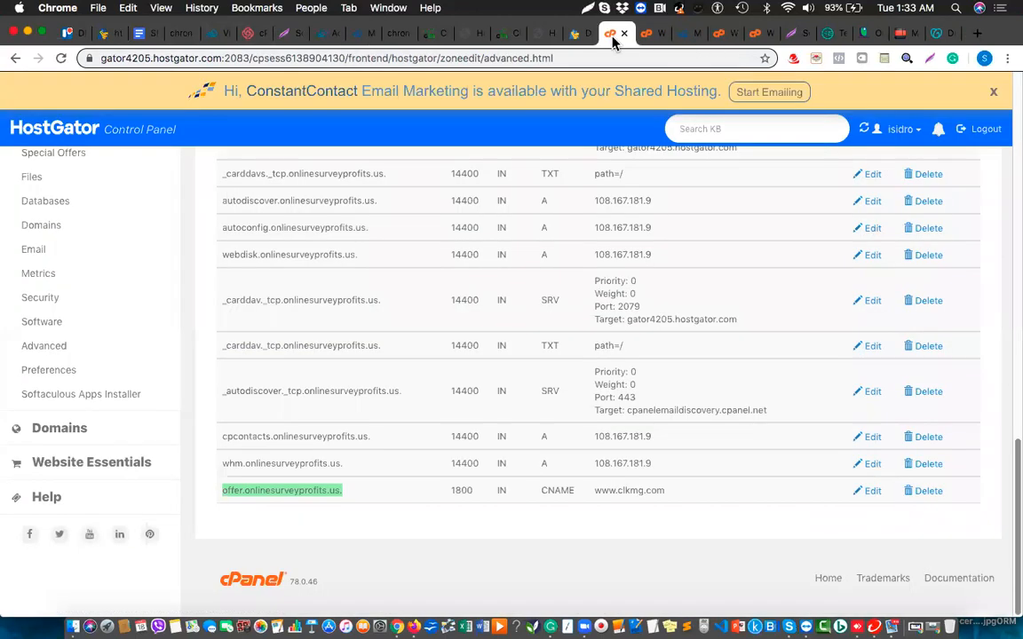
{"action": "scroll", "coordinate": [450, 359], "scroll_direction": "up", "scroll_amount": 10}
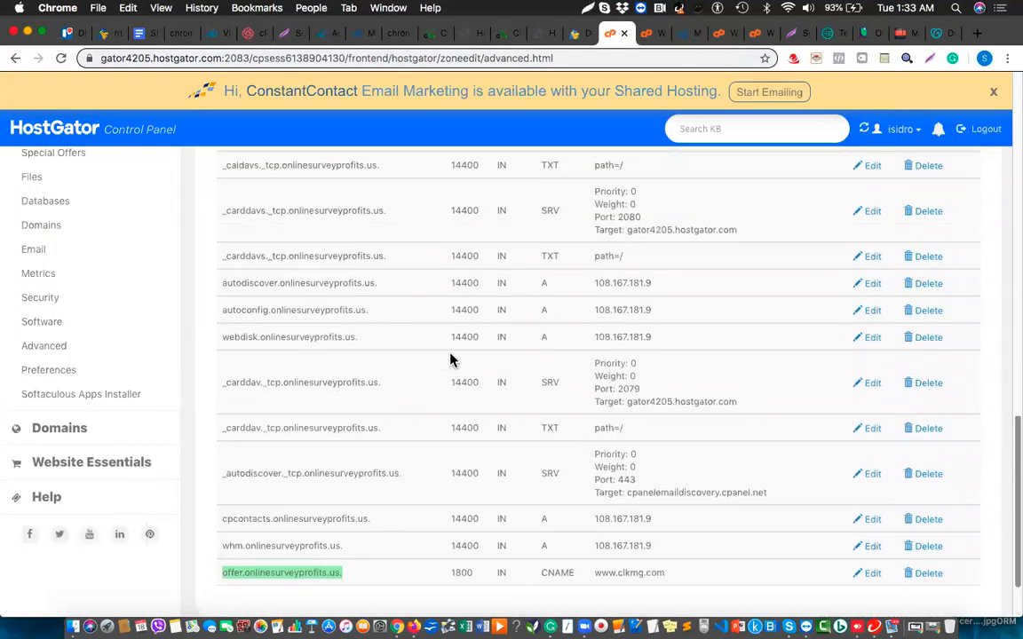
{"action": "scroll", "coordinate": [450, 359], "scroll_direction": "up", "scroll_amount": 5}
{"action": "left_click", "coordinate": [32, 252]}
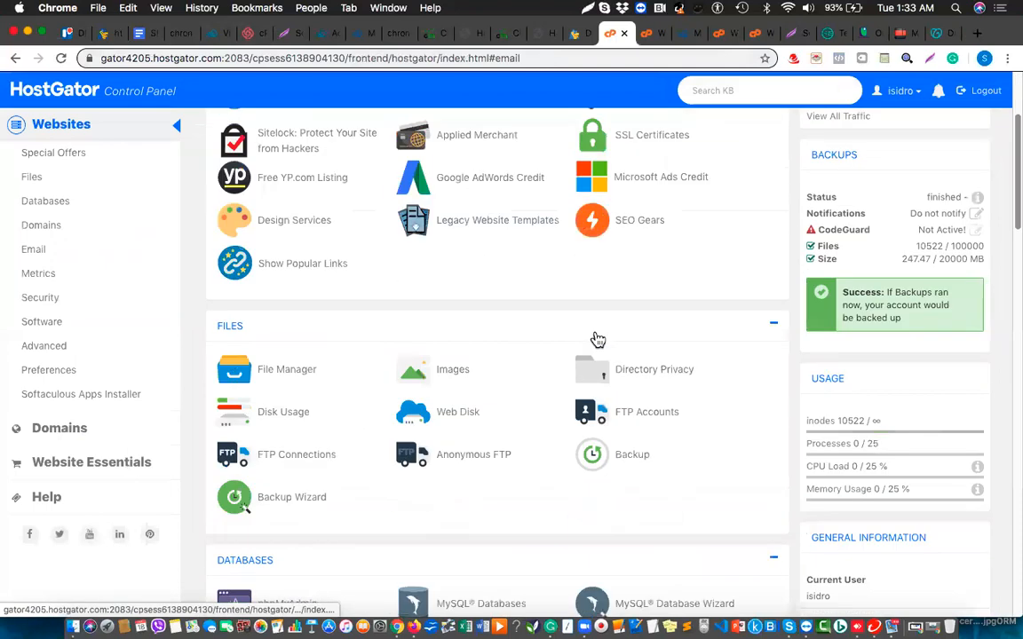
{"action": "scroll", "coordinate": [597, 340], "scroll_direction": "down", "scroll_amount": 1}
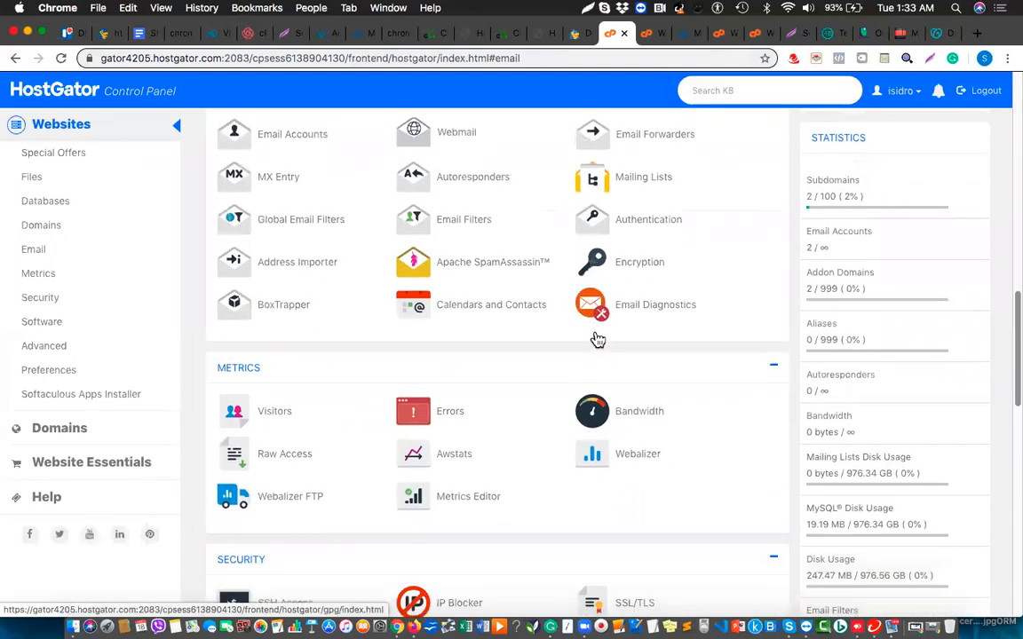
{"action": "key", "text": "super+f"}
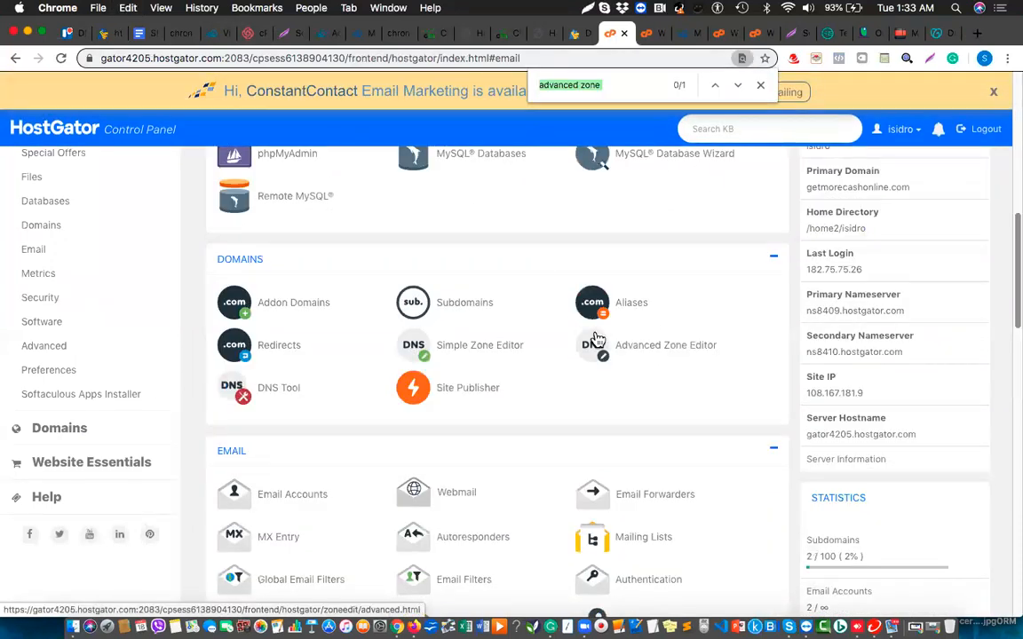
{"action": "left_click", "coordinate": [653, 349]}
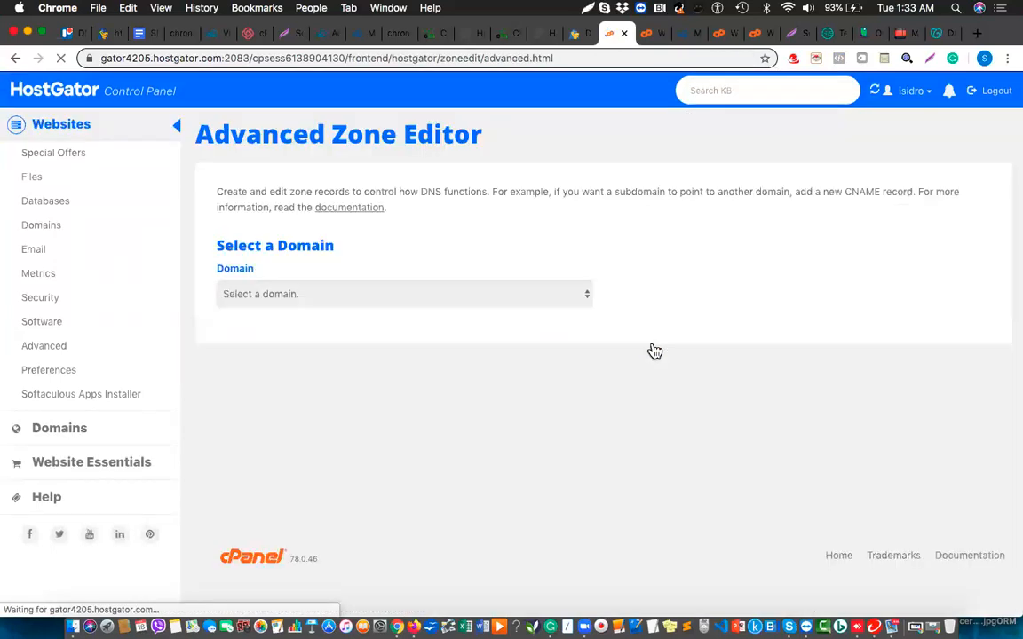
{"action": "left_click", "coordinate": [444, 300]}
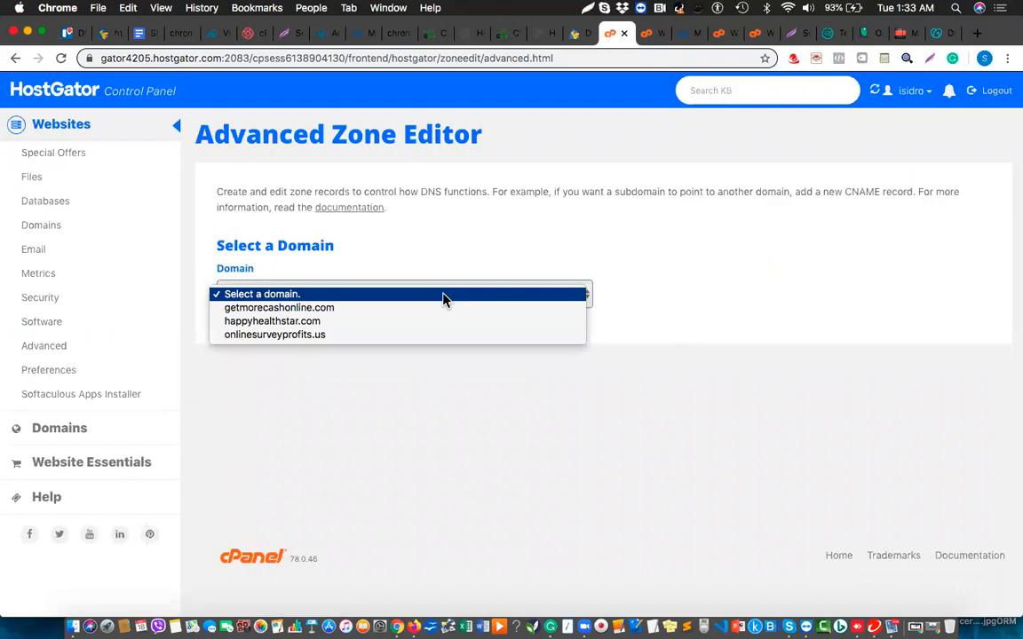
{"action": "left_click", "coordinate": [355, 335]}
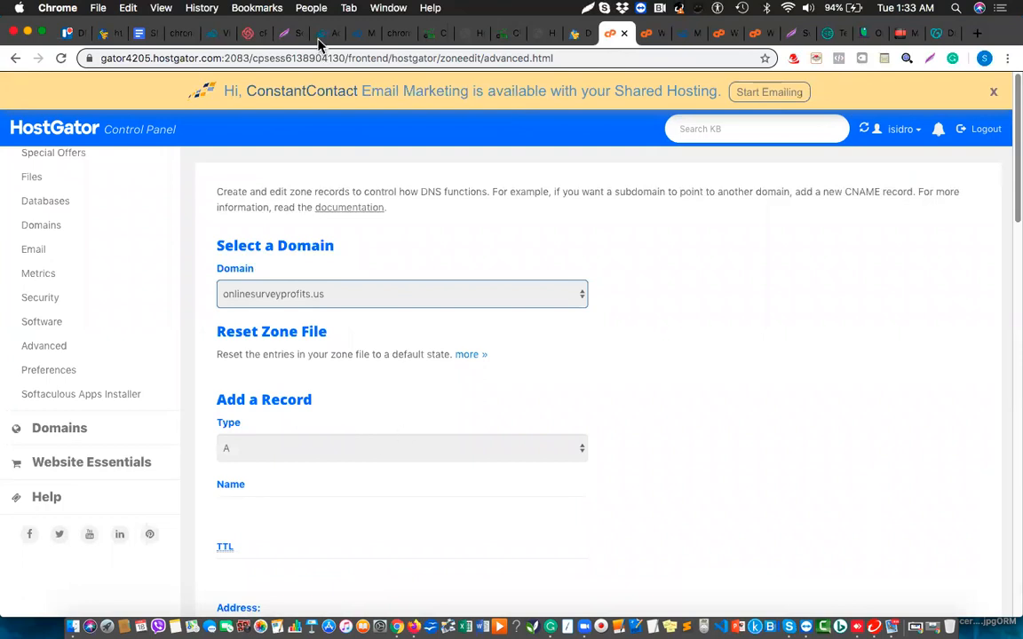
{"action": "left_click", "coordinate": [354, 36]}
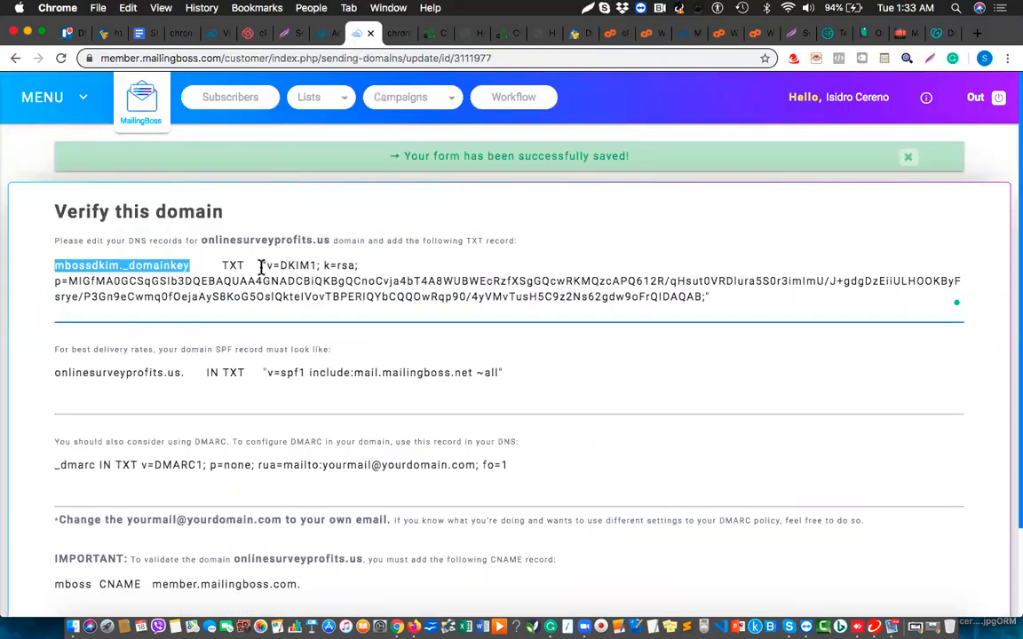
{"action": "left_click", "coordinate": [611, 36]}
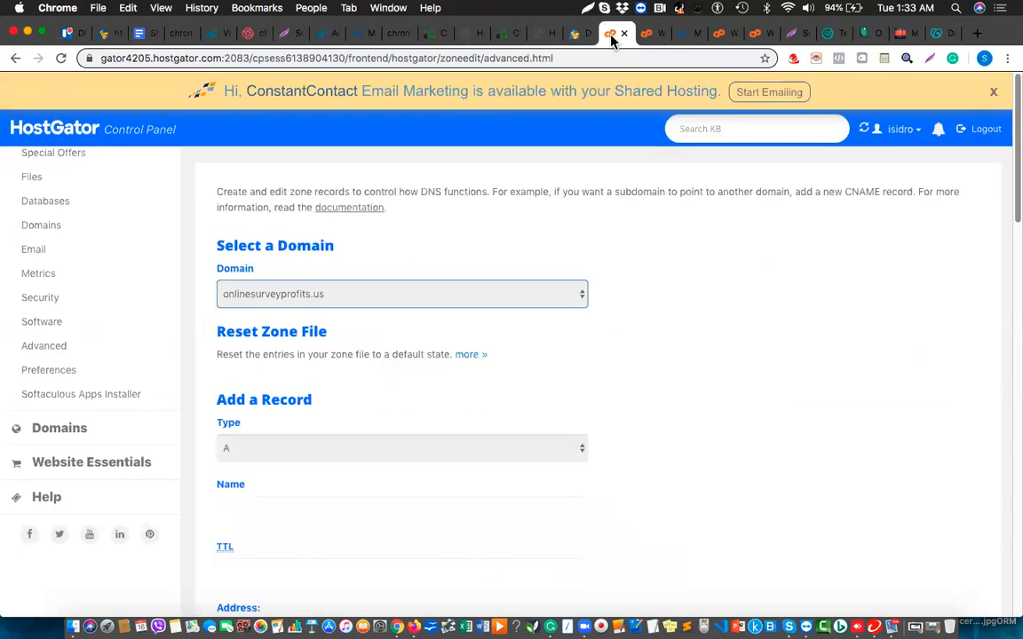
Set up a new TXT record named mbossdkim._domainkey with TTL 3600.
{"action": "left_click", "coordinate": [391, 449]}
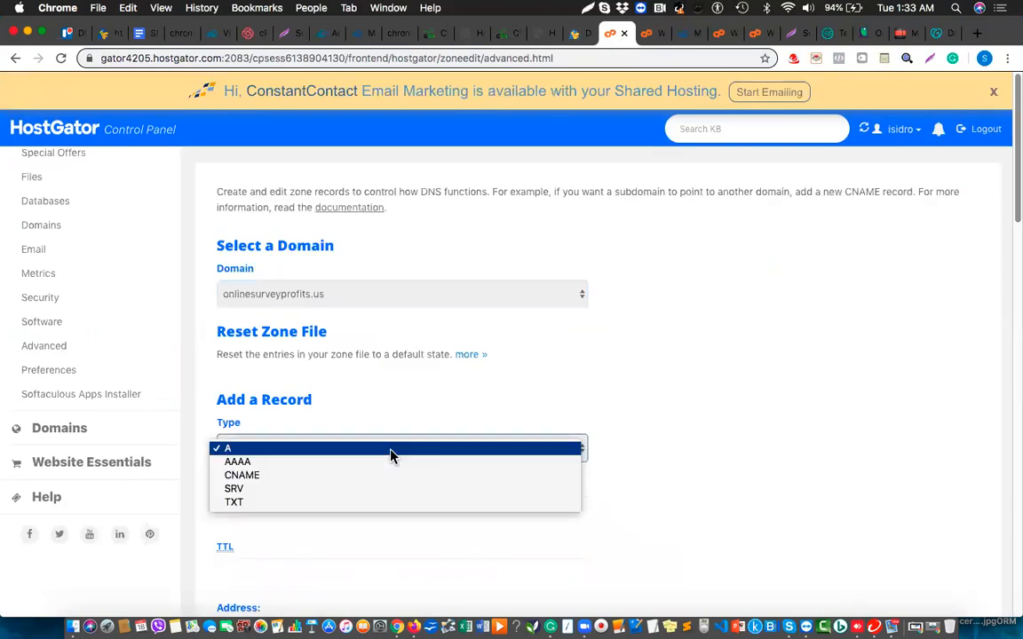
{"action": "left_click", "coordinate": [309, 503]}
{"action": "left_click", "coordinate": [287, 510]}
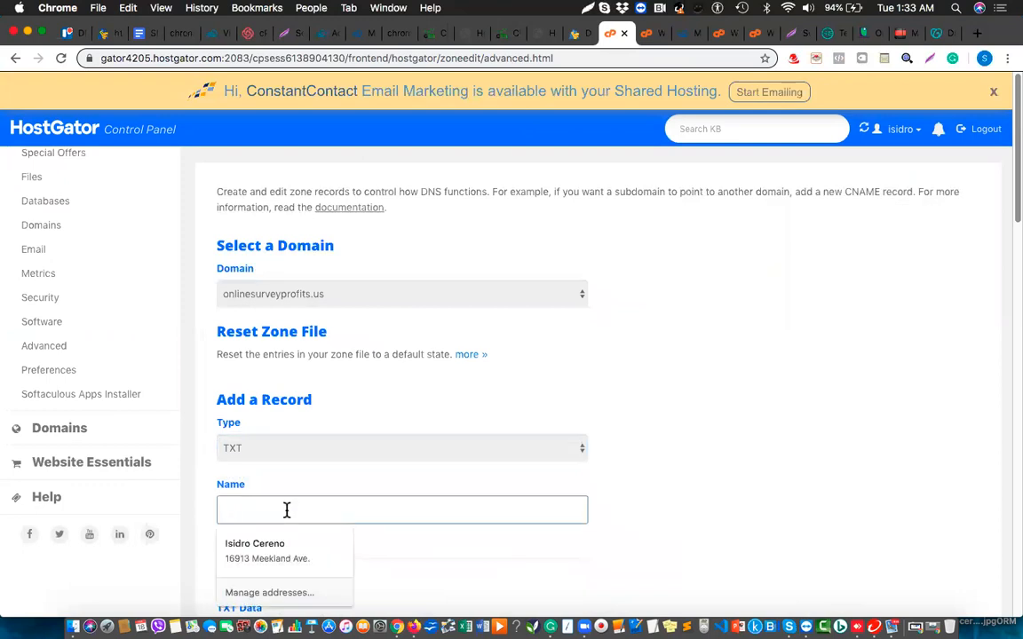
{"action": "scroll", "coordinate": [287, 510], "scroll_direction": "down", "scroll_amount": 5}
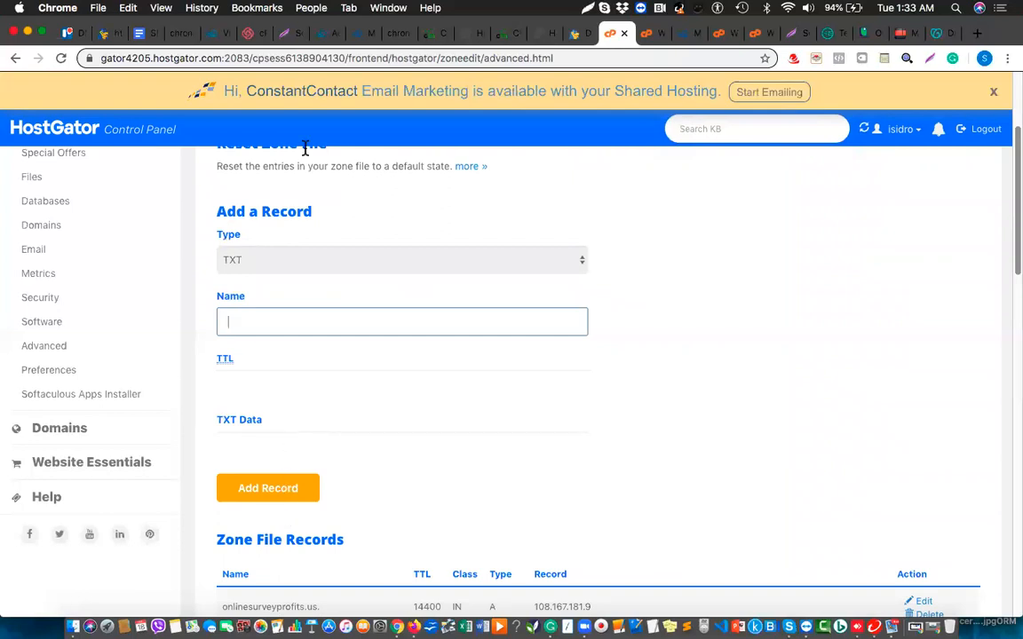
{"action": "left_click", "coordinate": [355, 35]}
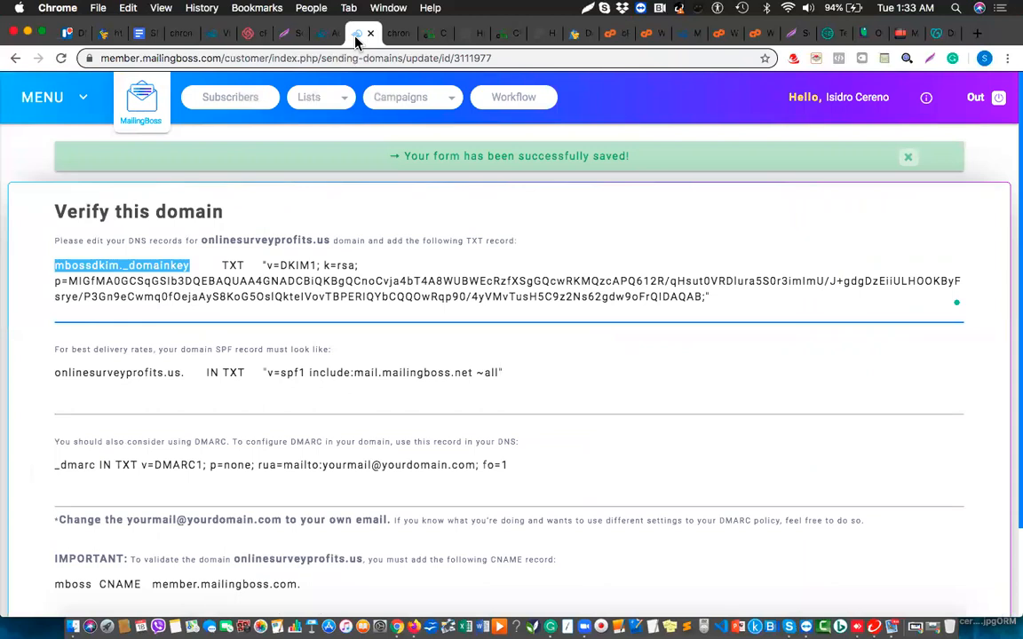
{"action": "left_click", "coordinate": [617, 35]}
{"action": "key", "text": "super+v"}
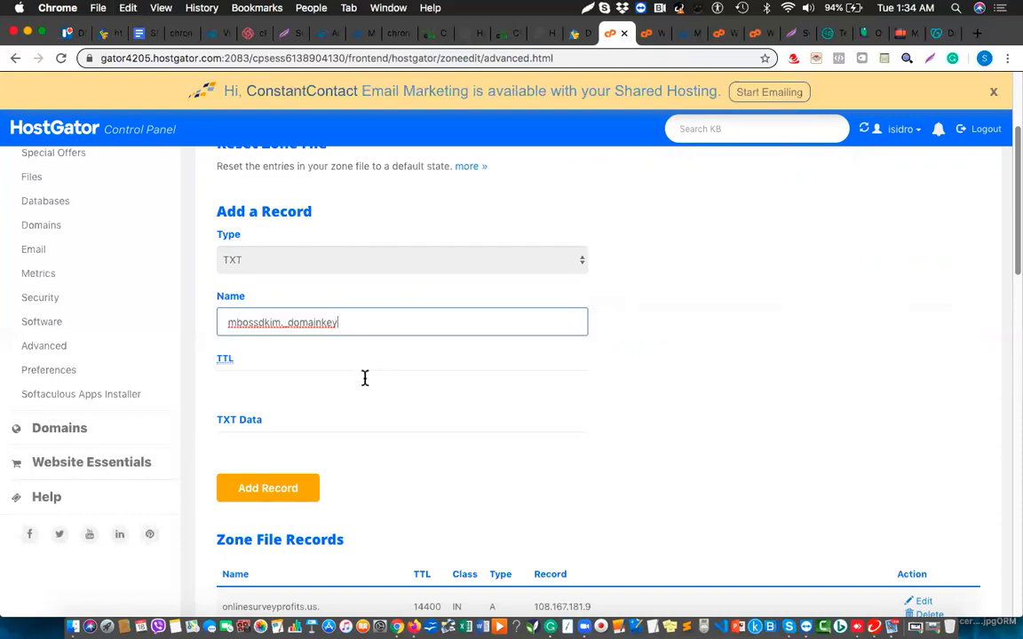
{"action": "left_click", "coordinate": [365, 378]}
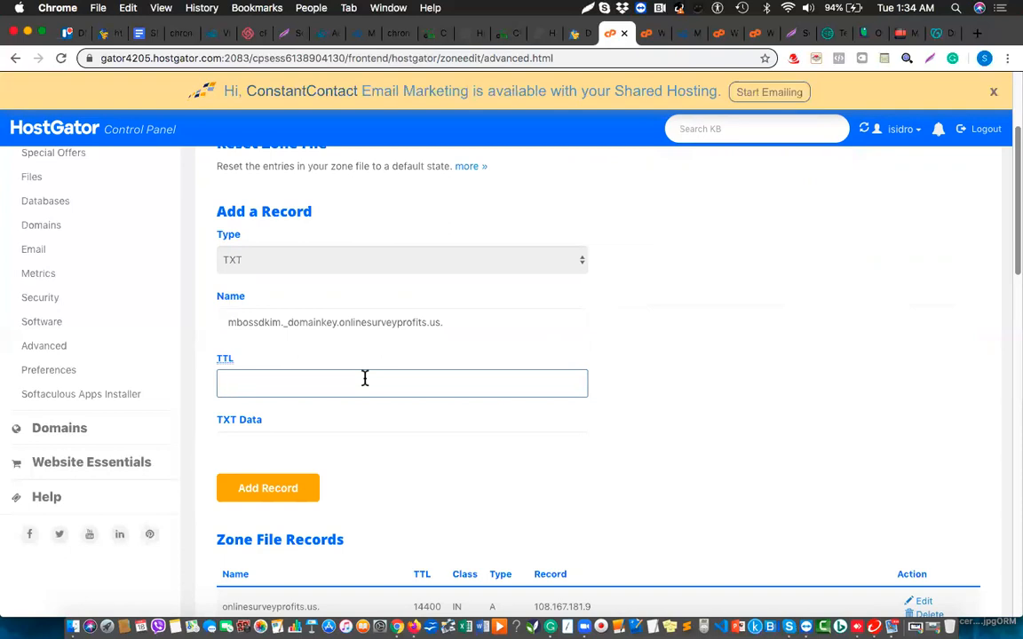
{"action": "type", "text": "3600"}
{"action": "left_click", "coordinate": [290, 449]}
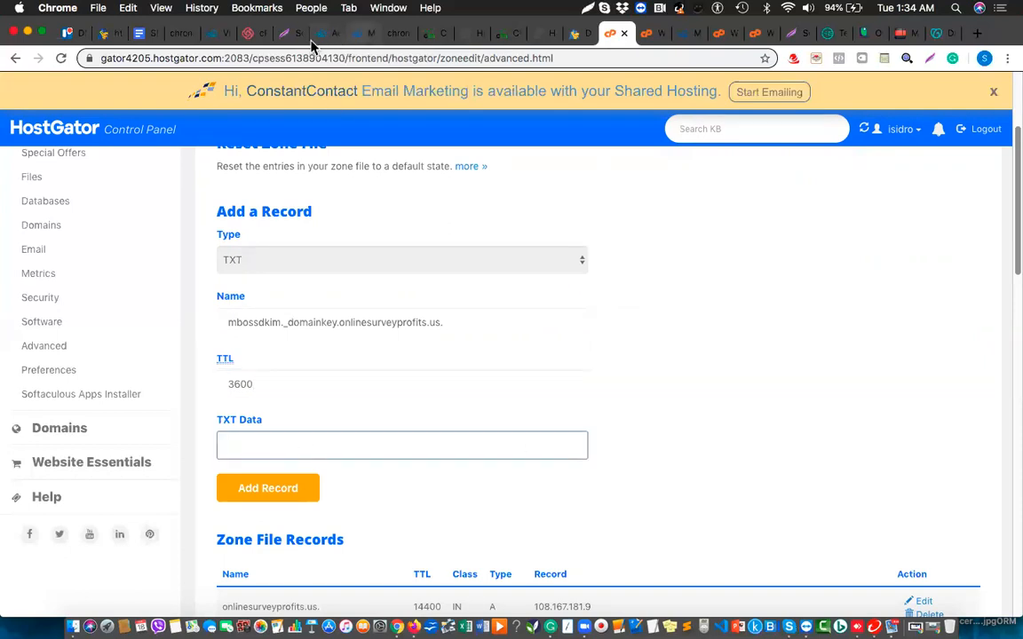
Copy the full DKIM TXT value, from DKIM1 to the end, from MailingBoss.
{"action": "left_click", "coordinate": [359, 36]}
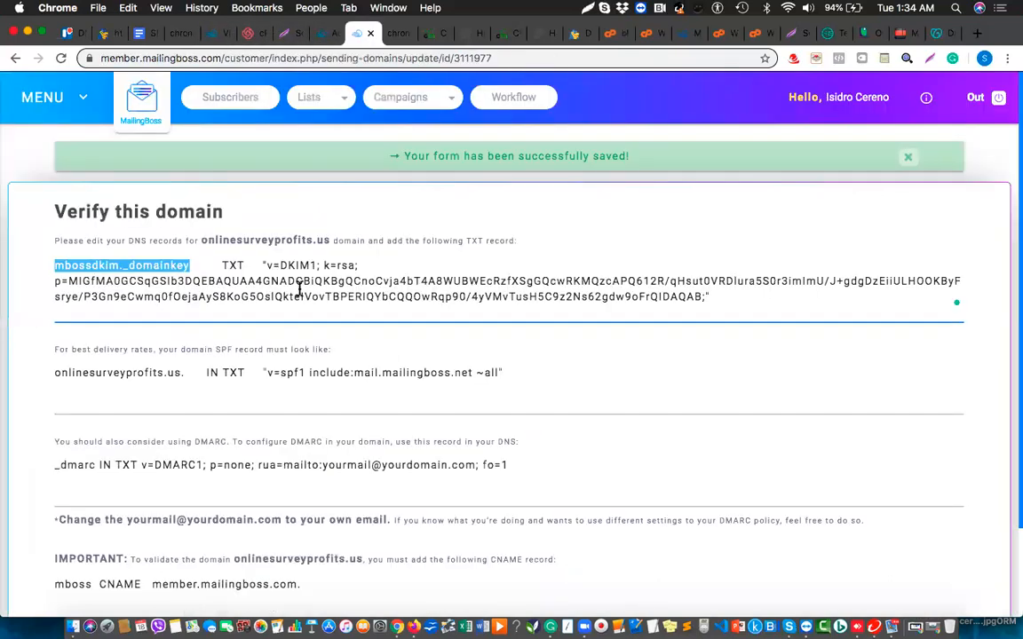
{"action": "left_click_drag", "start_coordinate": [267, 265], "coordinate": [703, 295]}
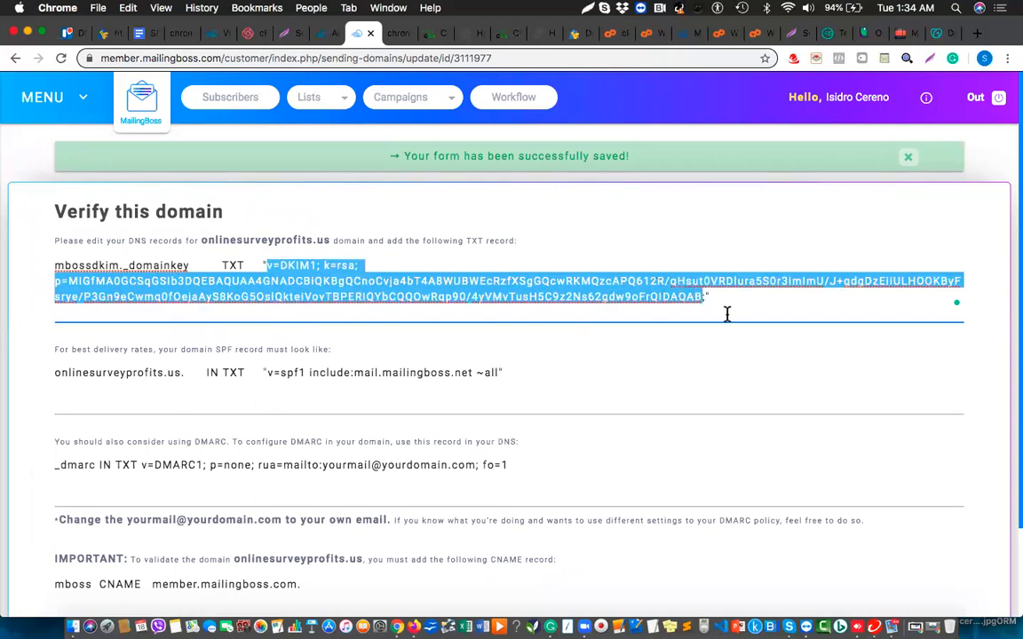
{"action": "left_click", "coordinate": [704, 296]}
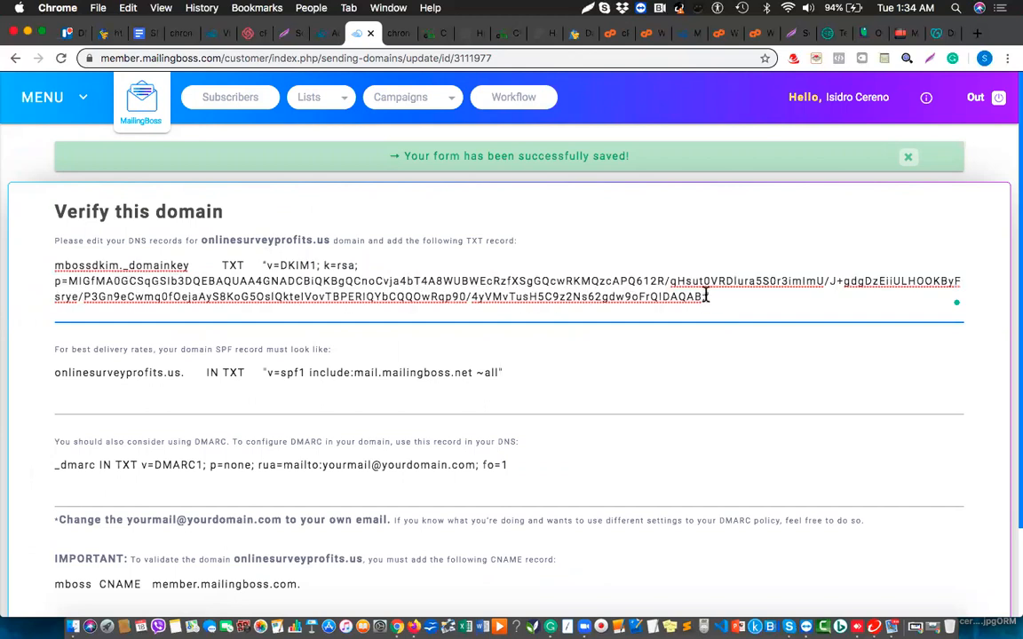
{"action": "left_click_drag", "start_coordinate": [704, 296], "coordinate": [269, 266]}
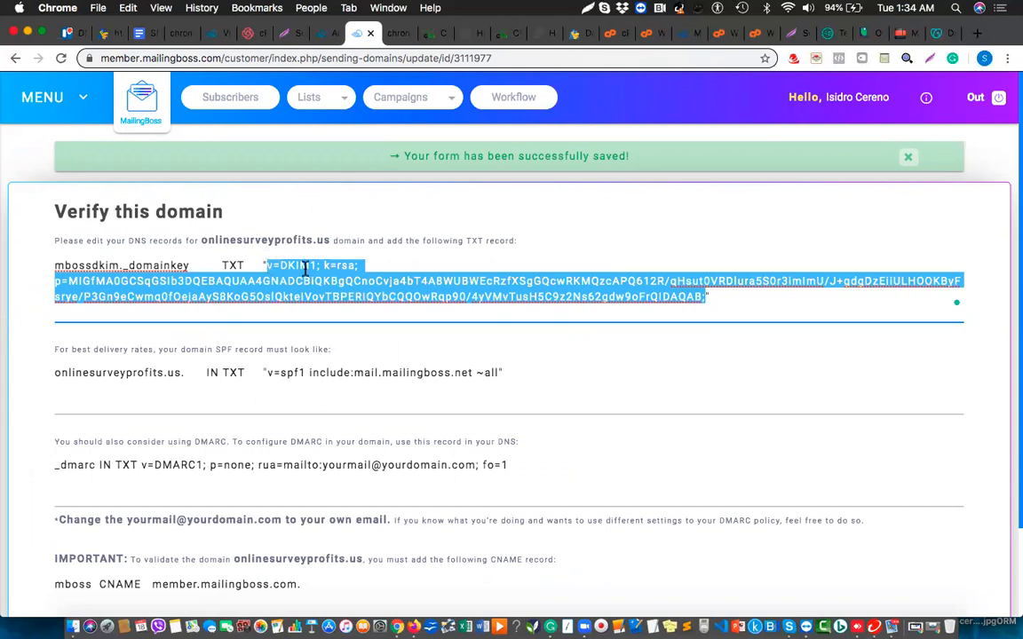
{"action": "left_click", "coordinate": [613, 34]}
Paste the DKIM key into TXT Data and add the mbossdkim._domainkey record.
{"action": "left_click", "coordinate": [341, 437]}
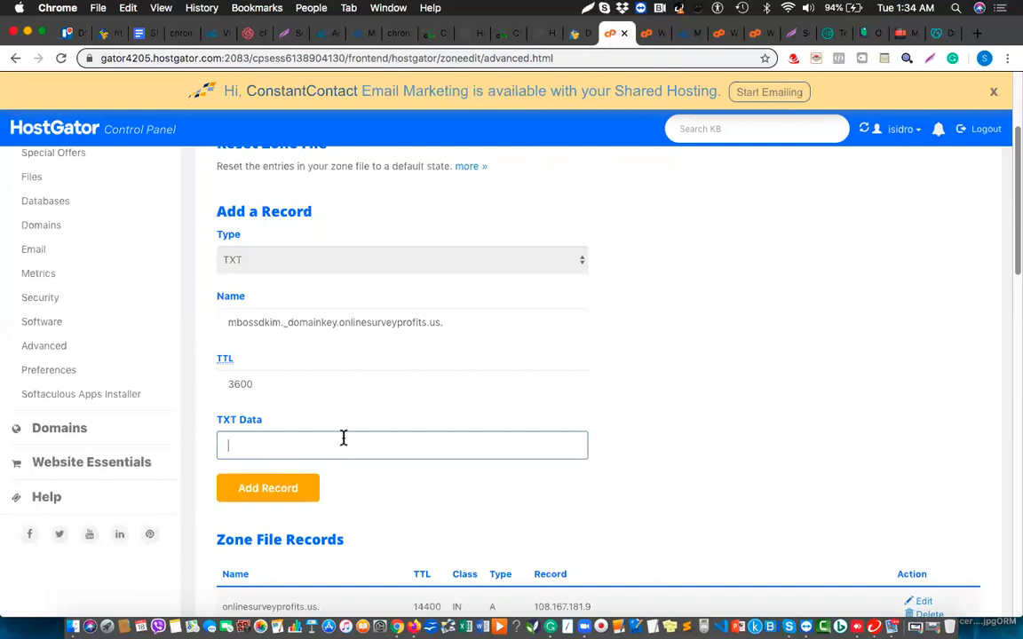
{"action": "key", "text": "super+v"}
{"action": "left_click", "coordinate": [277, 494]}
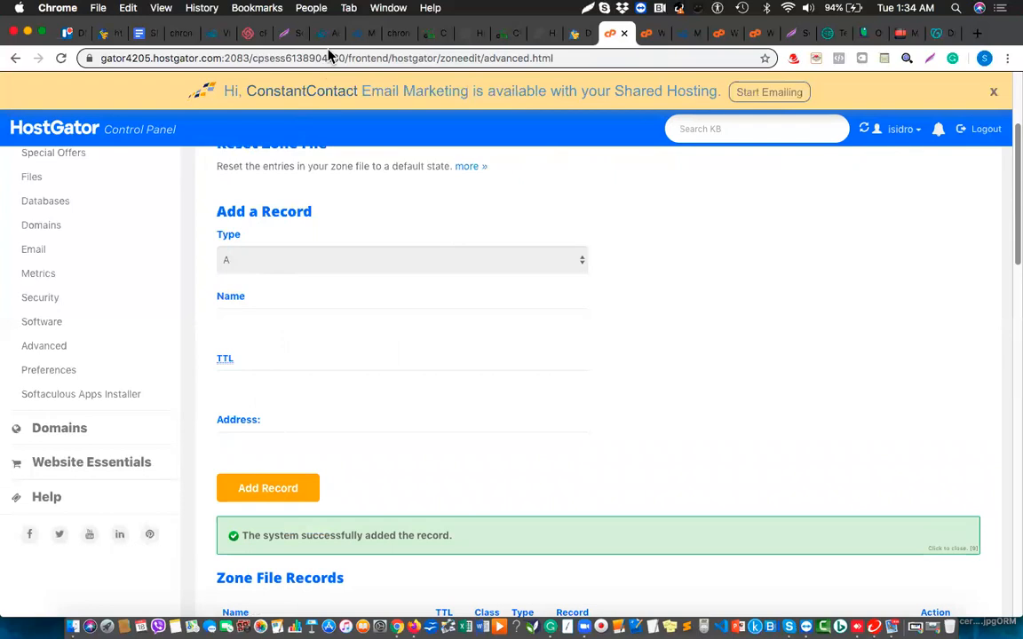
{"action": "left_click", "coordinate": [360, 36]}
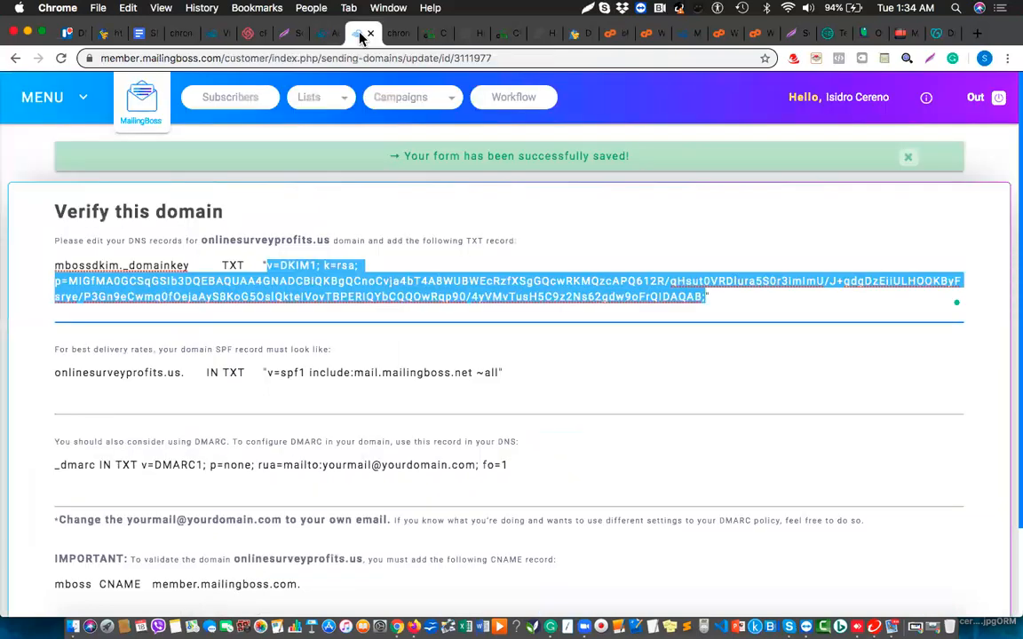
Start a new CNAME record named mboss with TTL 3600.
{"action": "double_click", "coordinate": [72, 585]}
{"action": "key", "text": "super+c"}
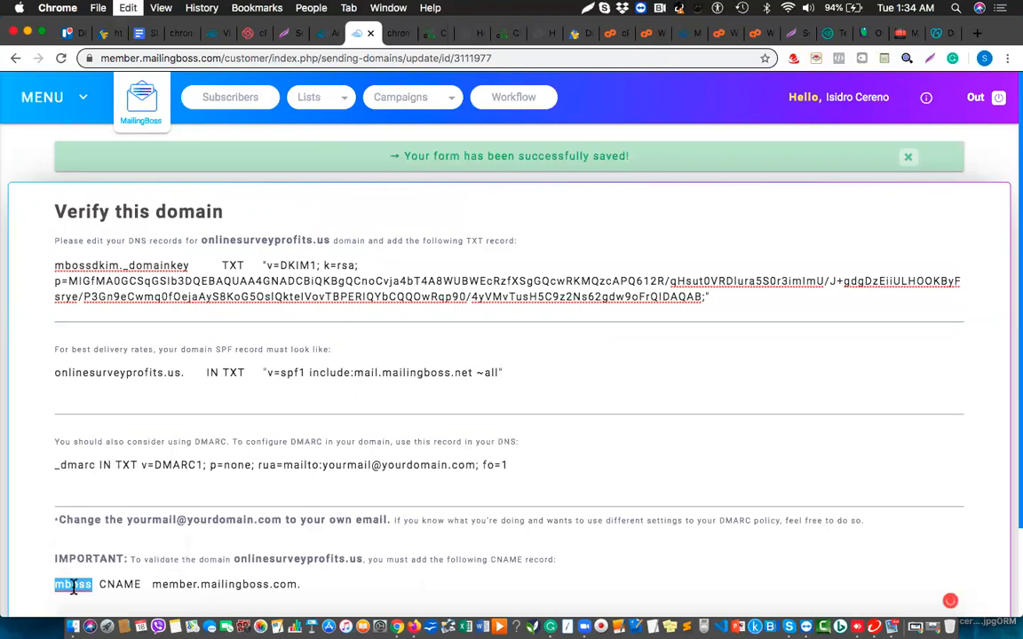
{"action": "left_click", "coordinate": [611, 39]}
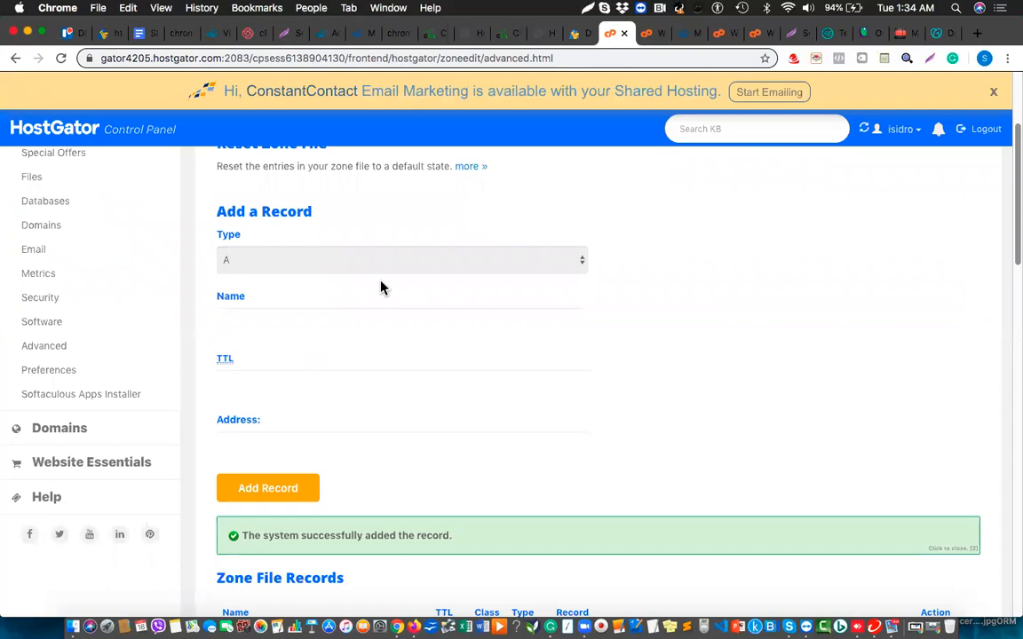
{"action": "left_click", "coordinate": [408, 262]}
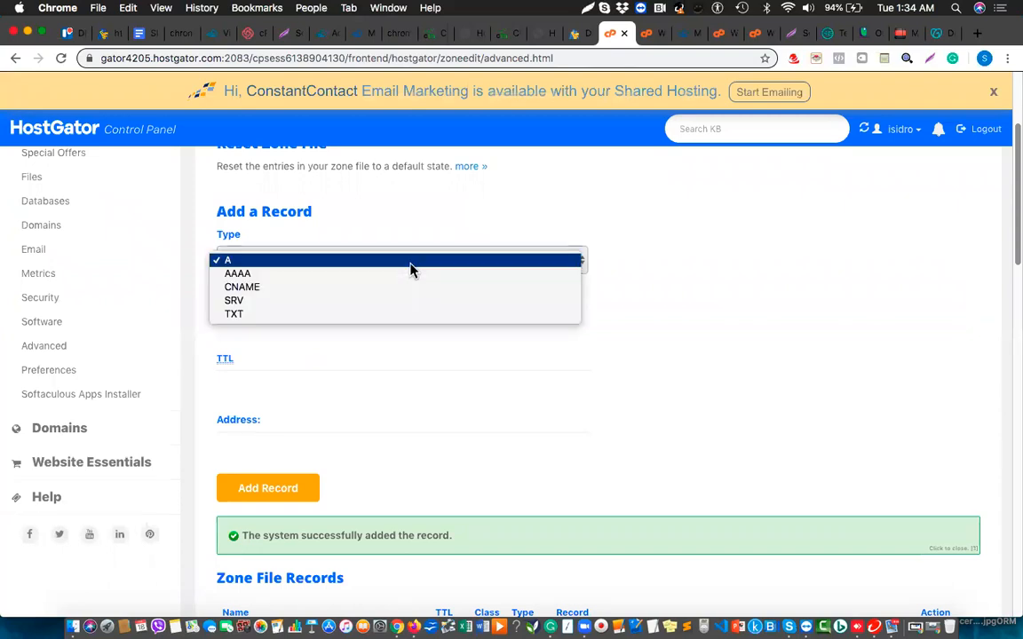
{"action": "left_click", "coordinate": [357, 287]}
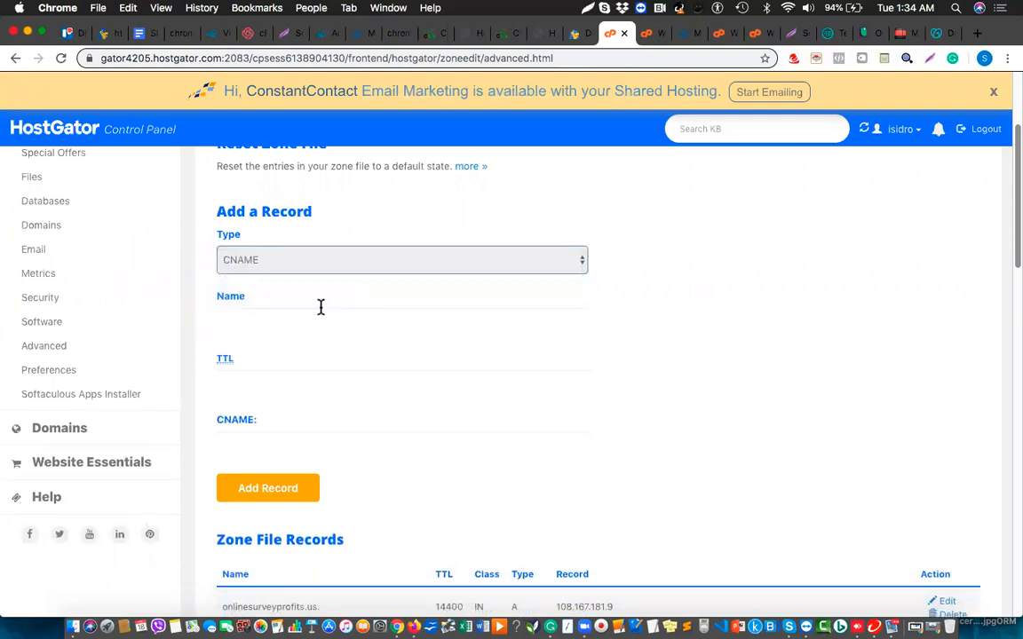
{"action": "left_click", "coordinate": [320, 308]}
{"action": "type", "text": "mboss"}
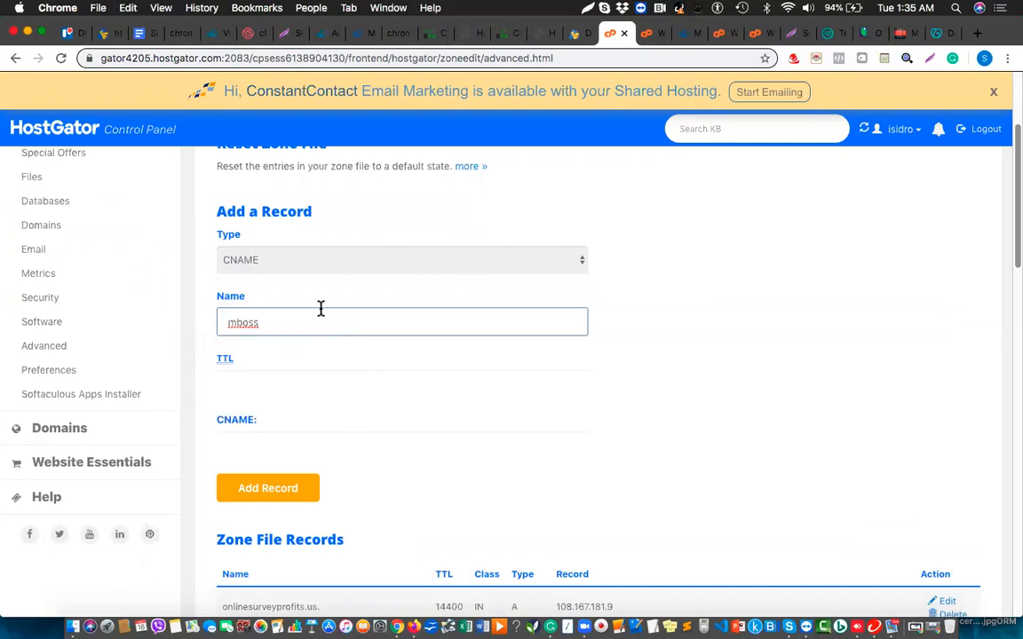
{"action": "left_click", "coordinate": [302, 387]}
{"action": "type", "text": "3600"}
{"action": "left_click", "coordinate": [291, 444]}
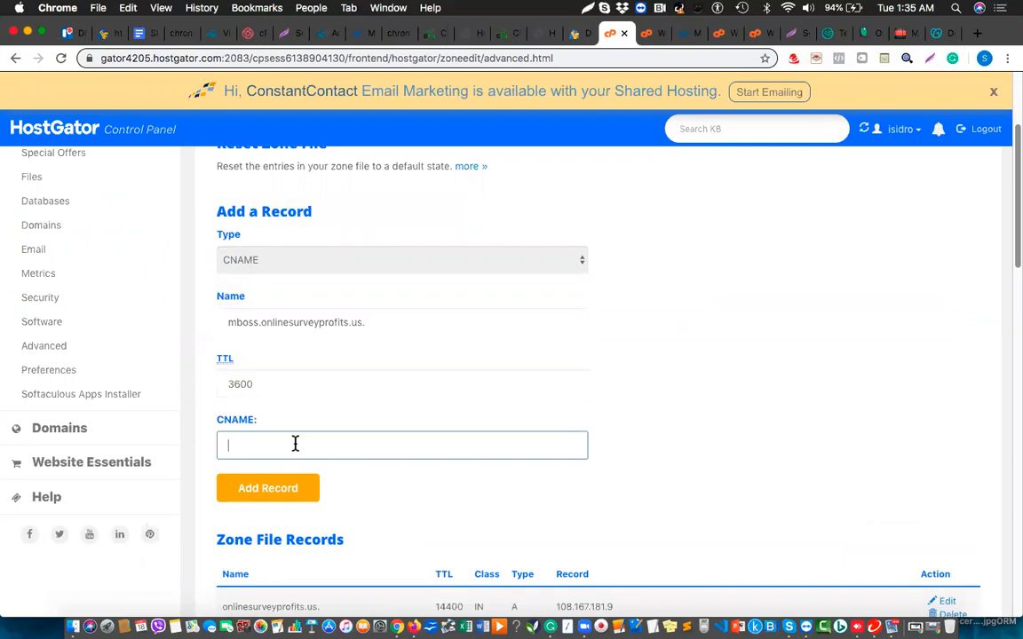
Point the CNAME to member.mailingboss.com without the trailing dot and add the record.
{"action": "left_click", "coordinate": [356, 34]}
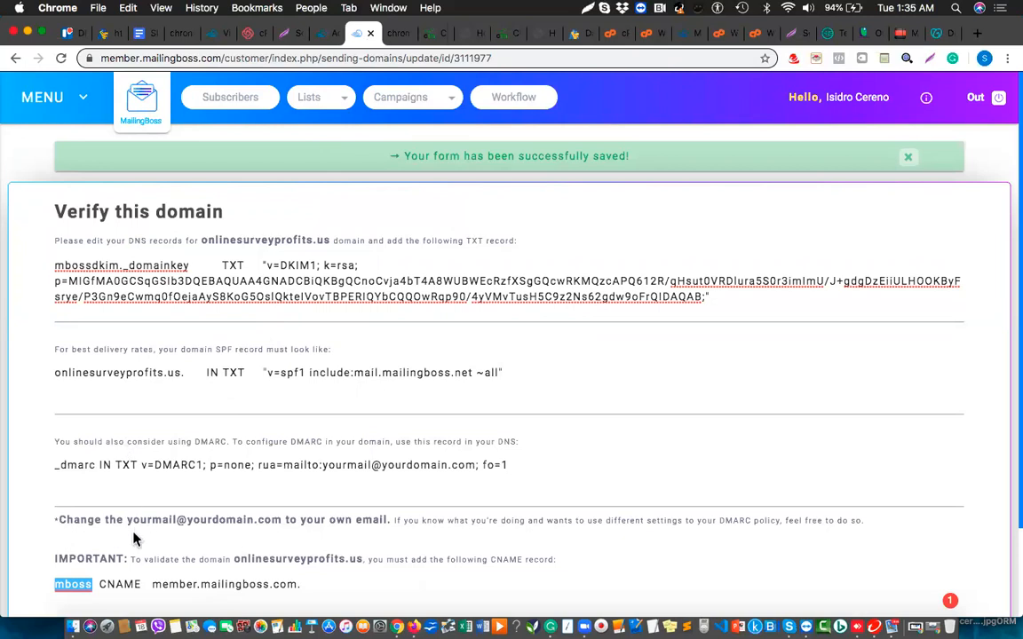
{"action": "left_click_drag", "start_coordinate": [152, 585], "coordinate": [303, 582]}
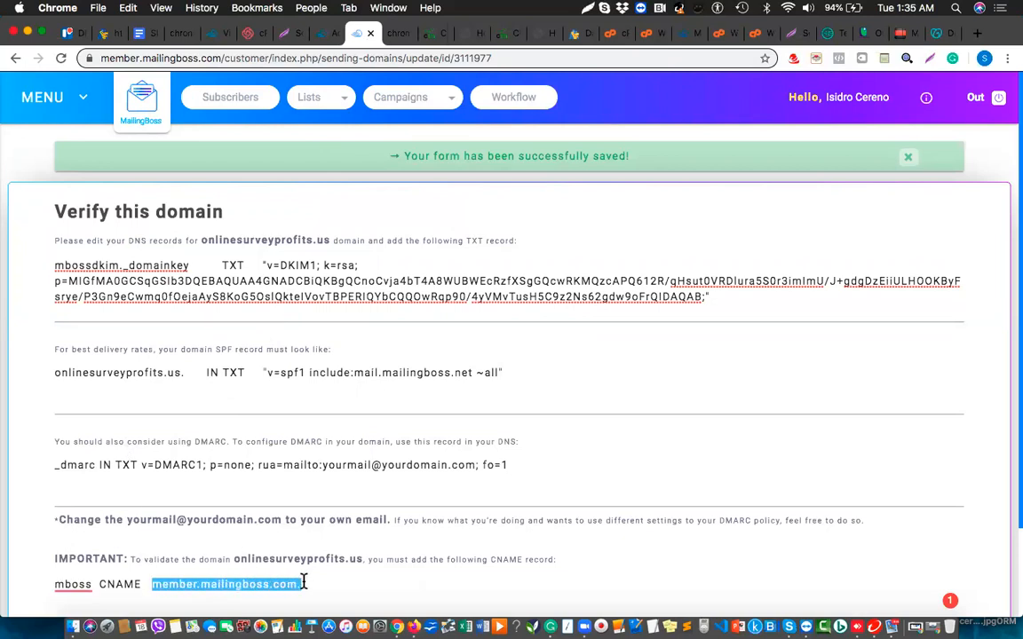
{"action": "left_click", "coordinate": [612, 34]}
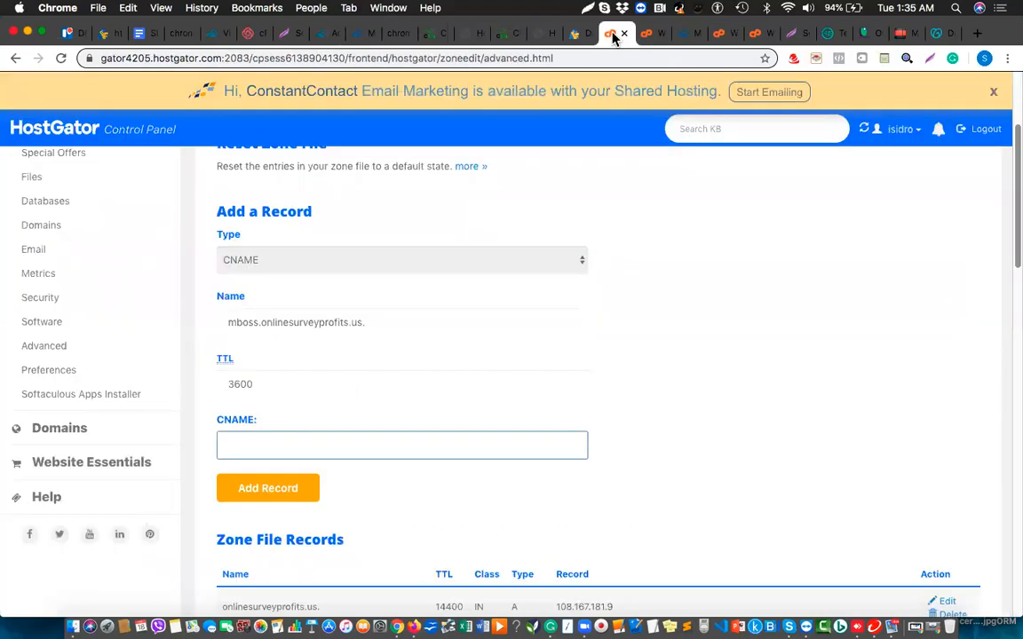
{"action": "key", "text": "super+v"}
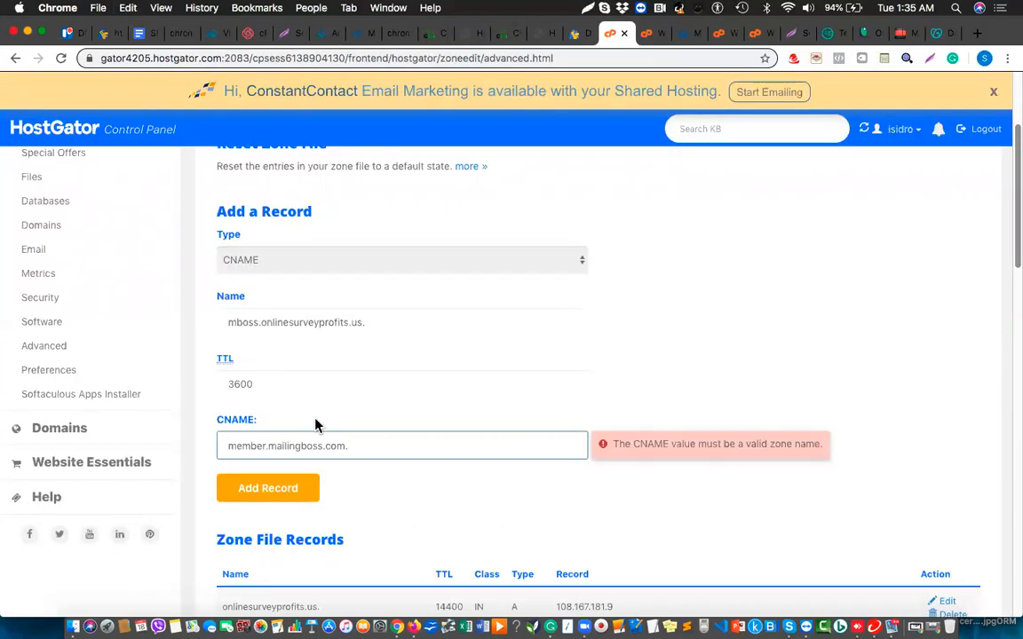
{"action": "key", "text": "BackSpace"}
{"action": "left_click", "coordinate": [425, 505]}
{"action": "left_click", "coordinate": [281, 500]}
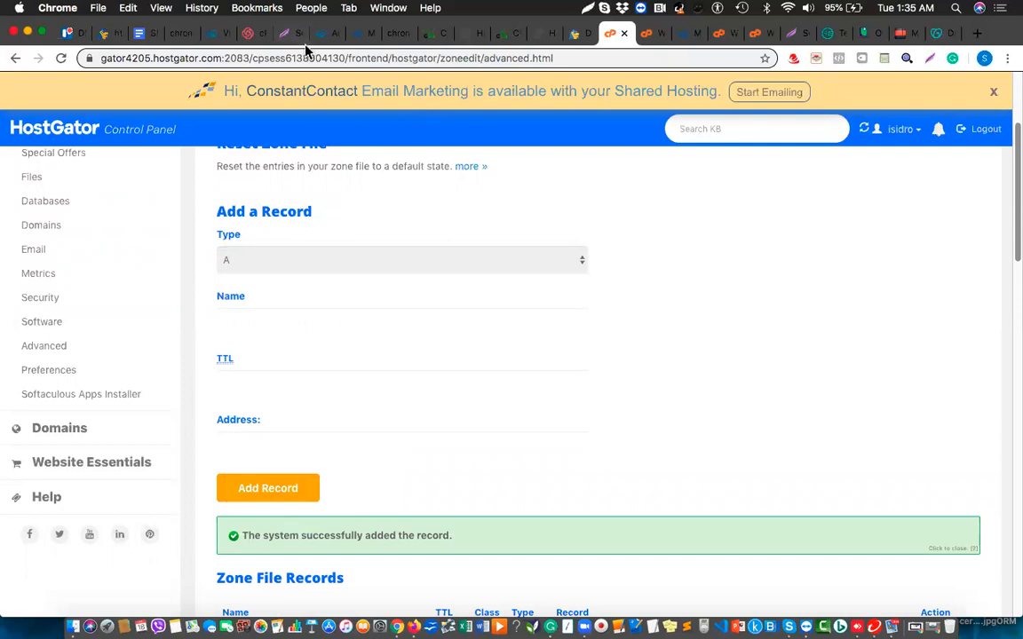
{"action": "left_click", "coordinate": [359, 36]}
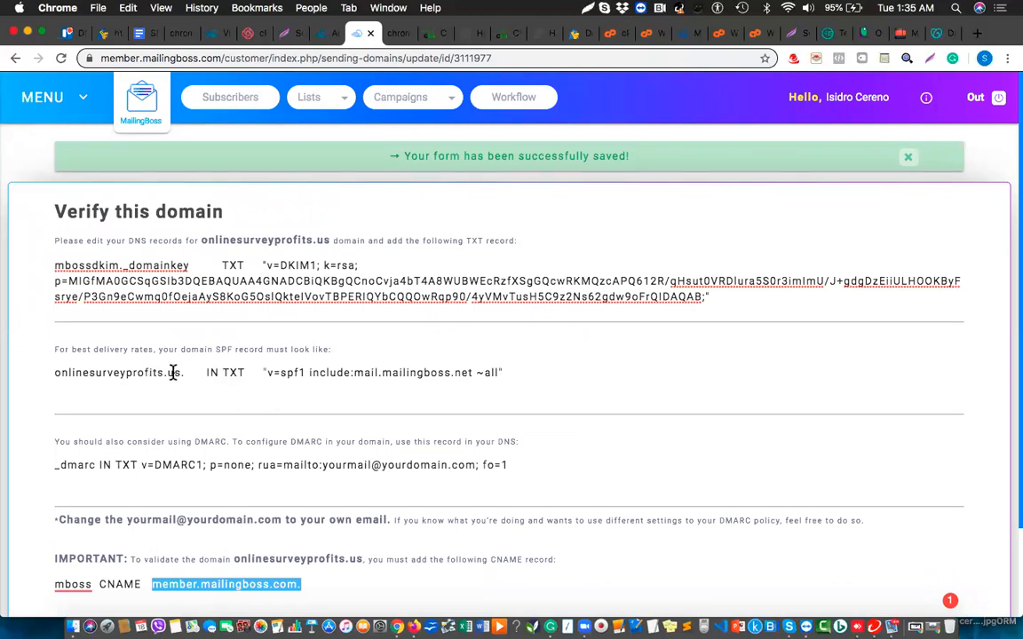
Copy v=spf1 include:mail.mailingboss.net and search HostGator's zone records for 'spf'.
{"action": "left_click_drag", "start_coordinate": [266, 373], "coordinate": [472, 374]}
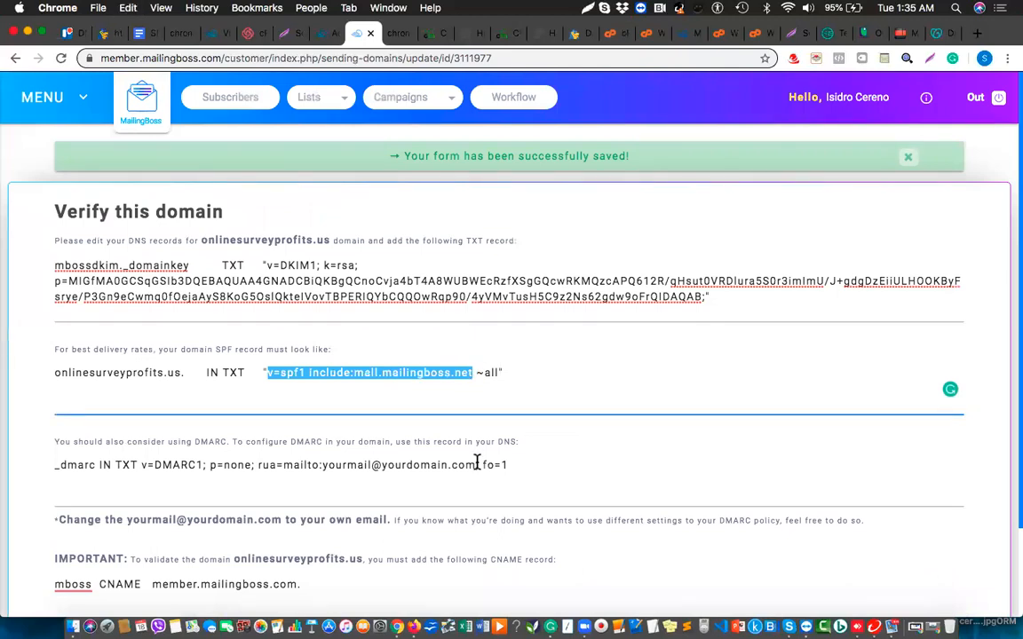
{"action": "left_click", "coordinate": [611, 36]}
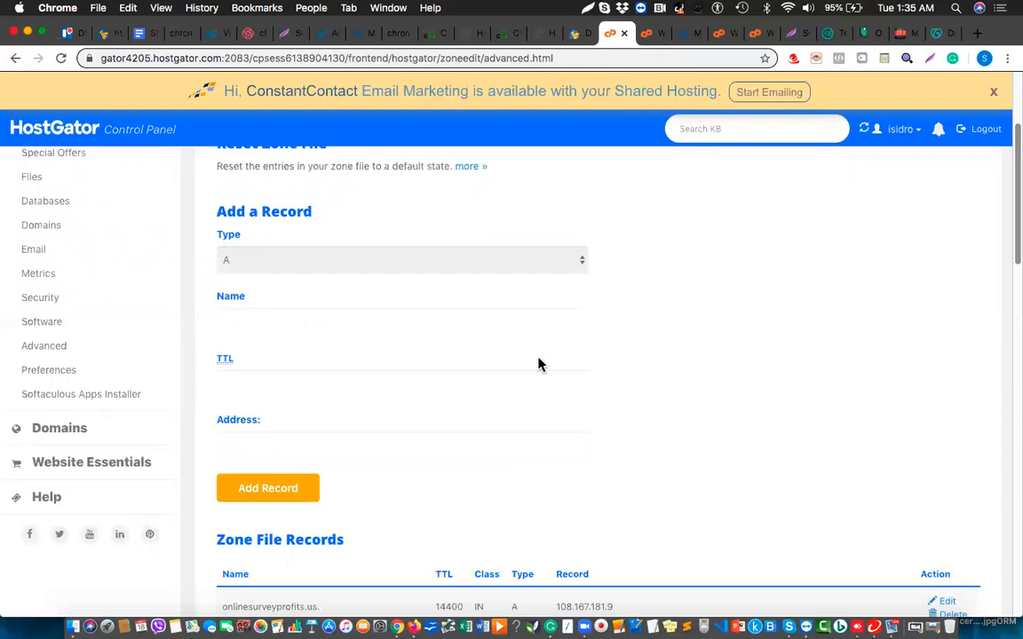
{"action": "scroll", "coordinate": [539, 363], "scroll_direction": "down", "scroll_amount": 5}
{"action": "scroll", "coordinate": [539, 363], "scroll_direction": "down", "scroll_amount": 3}
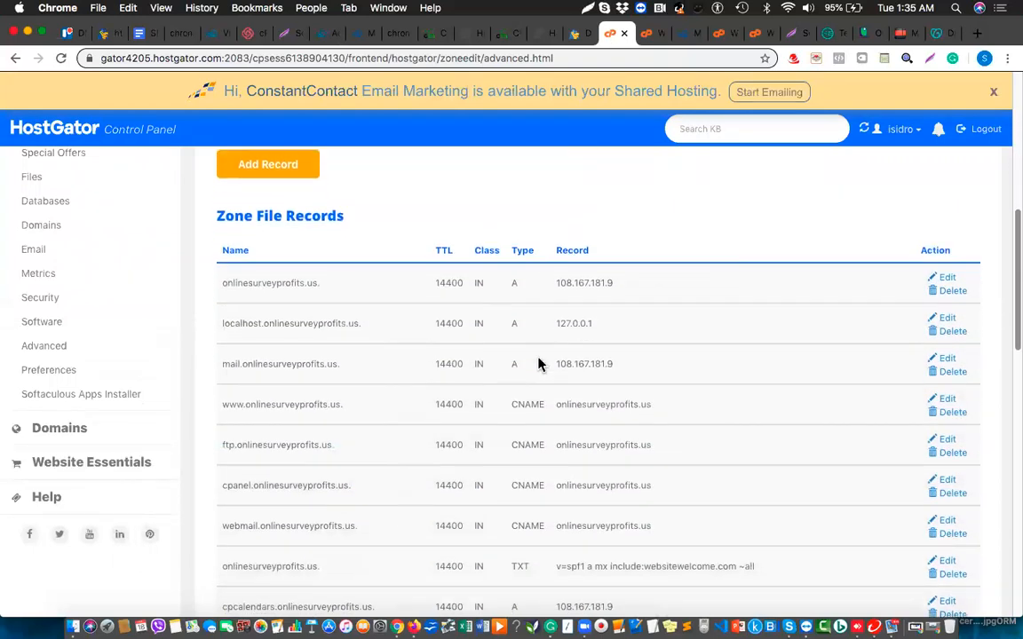
{"action": "key", "text": "super+f"}
{"action": "type", "text": "spf"}
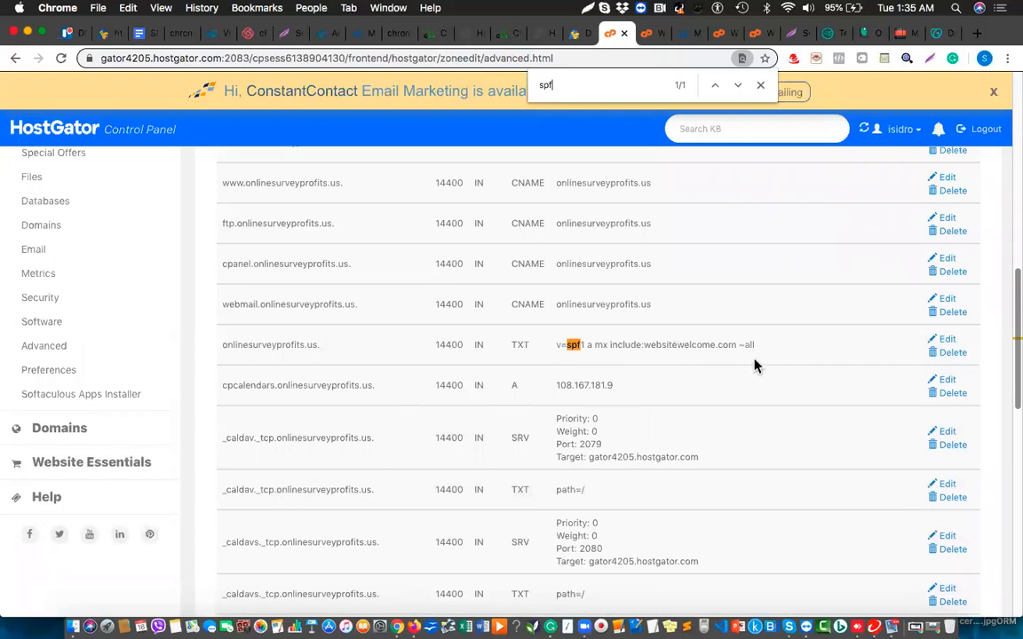
Append +include:mail.mailingboss.net to the existing SPF TXT record and save it.
{"action": "left_click", "coordinate": [945, 343]}
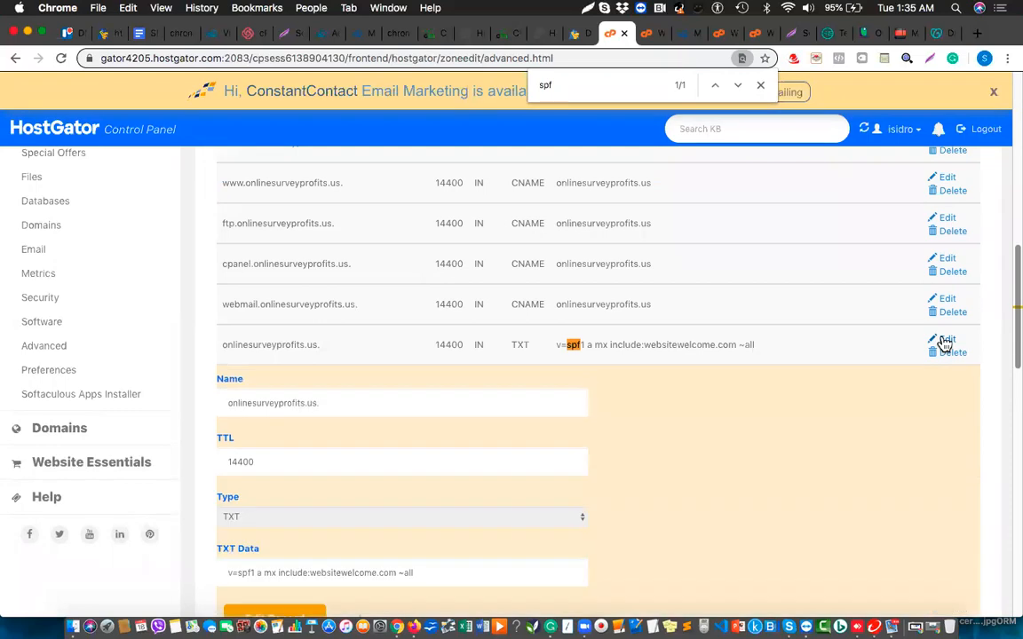
{"action": "left_click", "coordinate": [399, 571]}
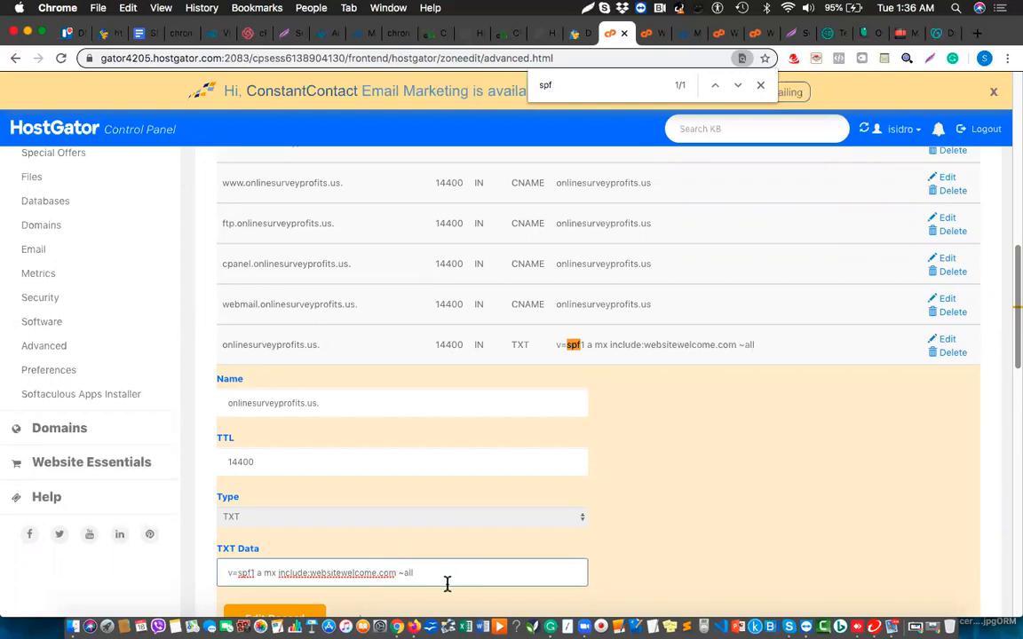
{"action": "type", "text": "+"}
{"action": "key", "text": "super+v"}
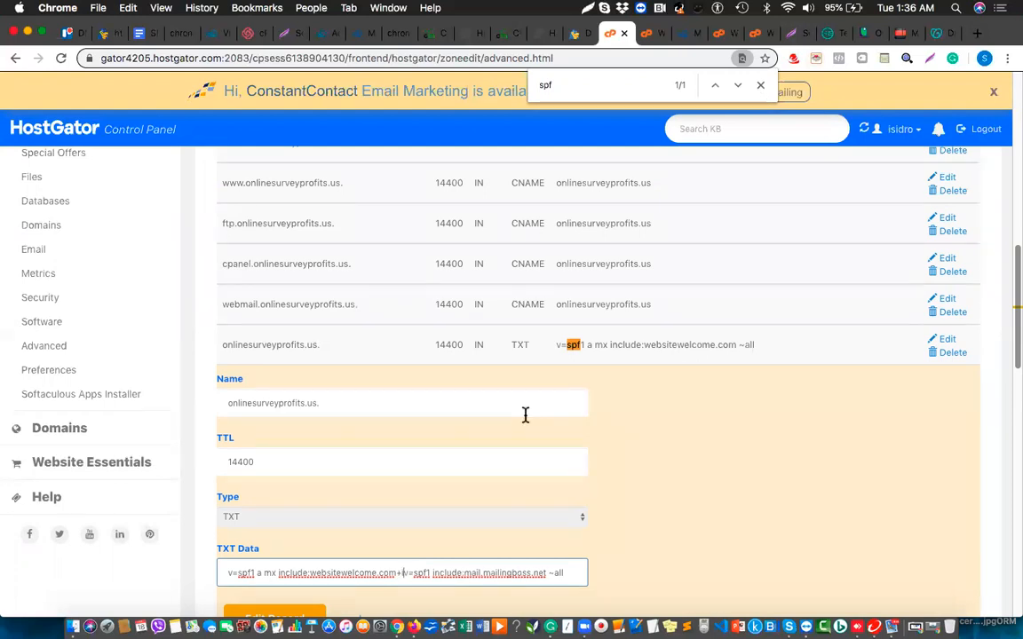
{"action": "type", "text": "include"}
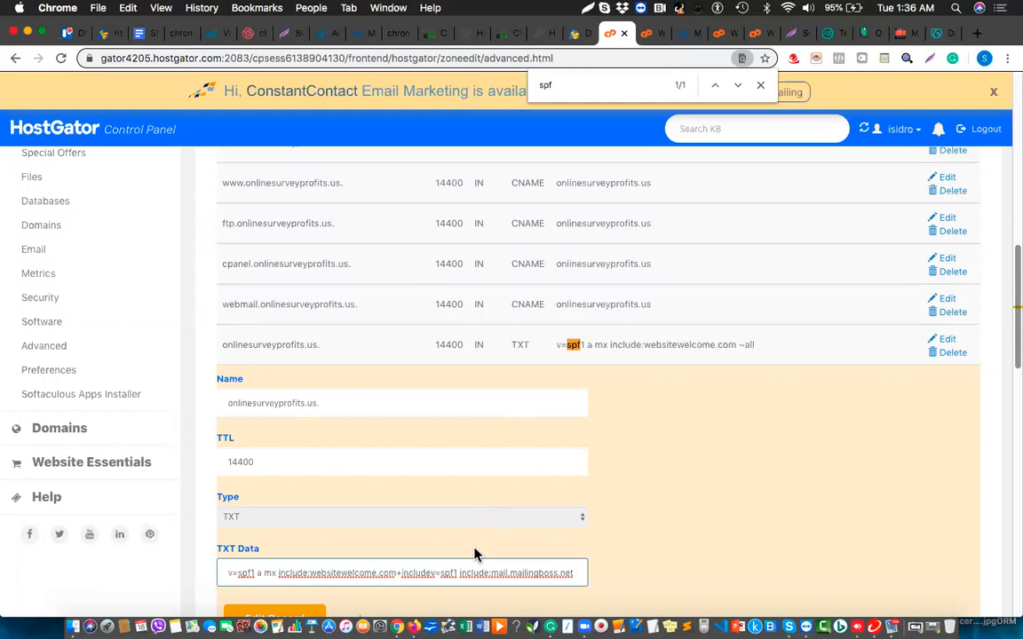
{"action": "type", "text": ":"}
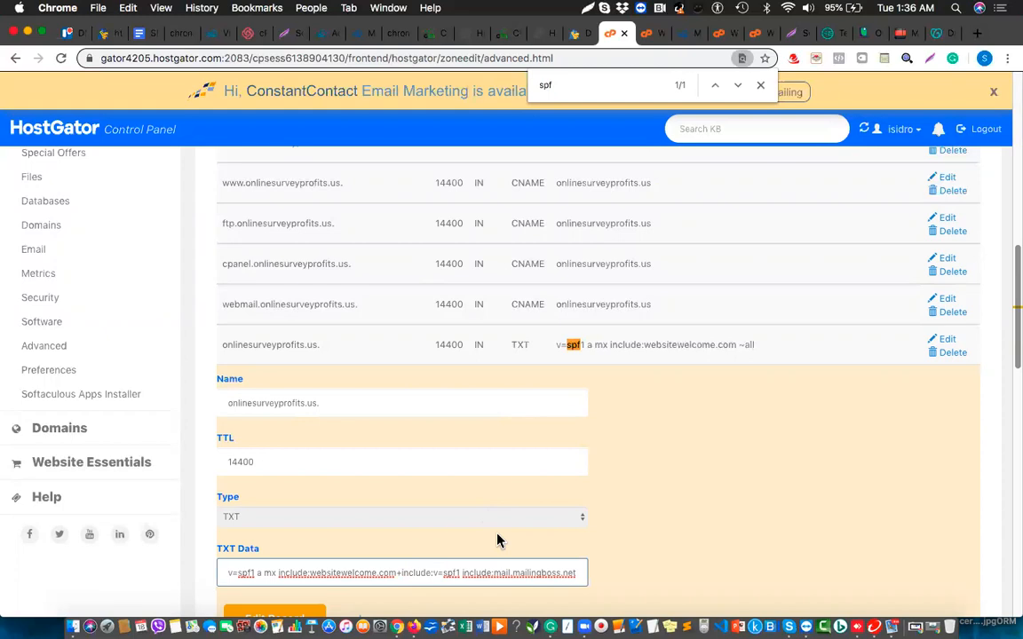
{"action": "left_click", "coordinate": [278, 615]}
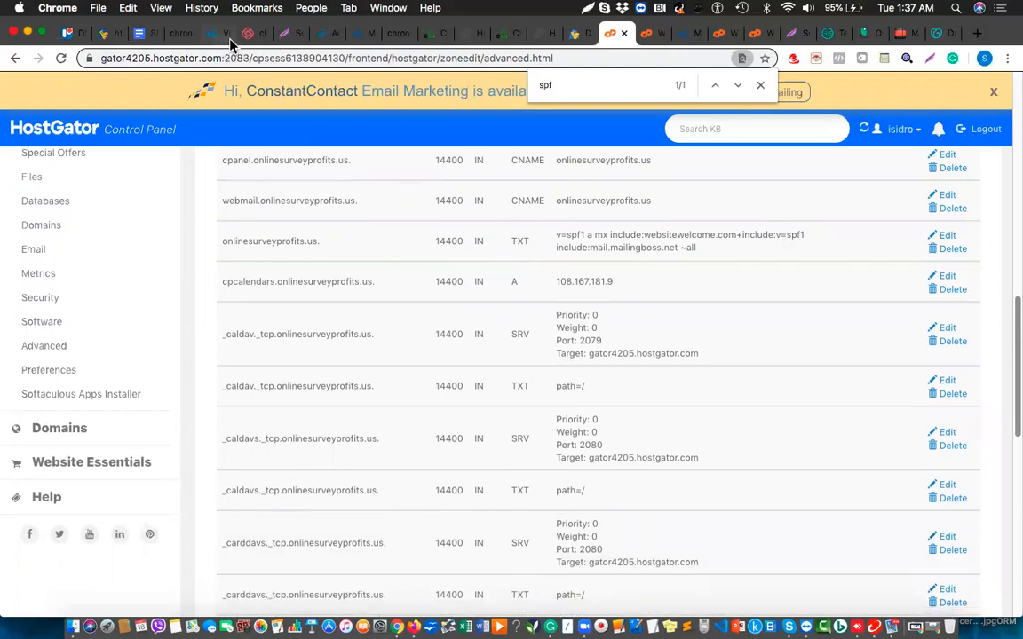
{"action": "left_click", "coordinate": [358, 35]}
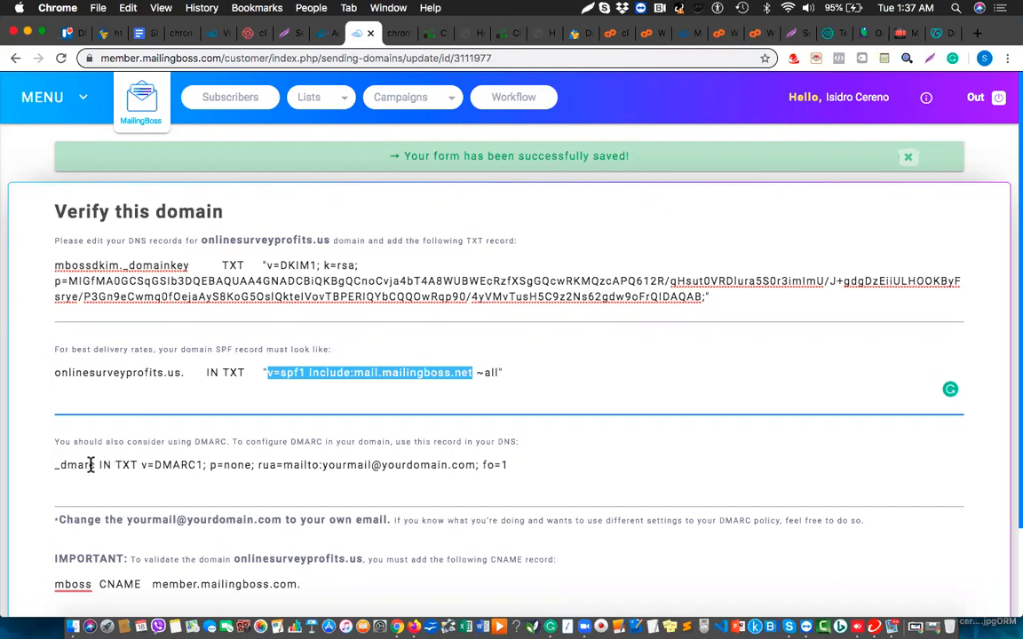
Begin a new TXT record named _dmarc with TTL 3600.
{"action": "left_click_drag", "start_coordinate": [94, 465], "coordinate": [55, 467]}
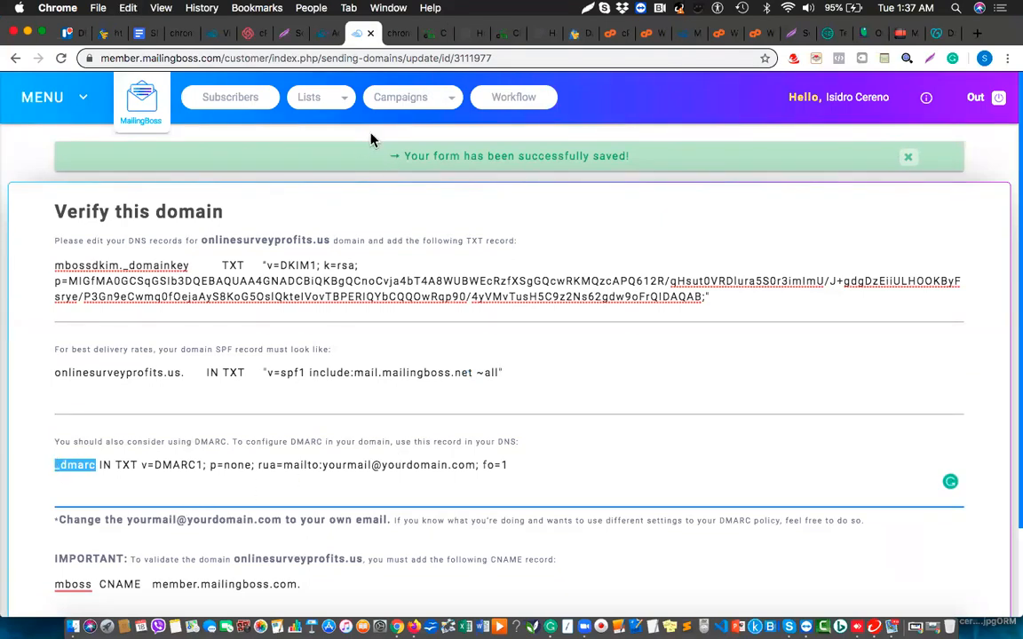
{"action": "left_click", "coordinate": [646, 38]}
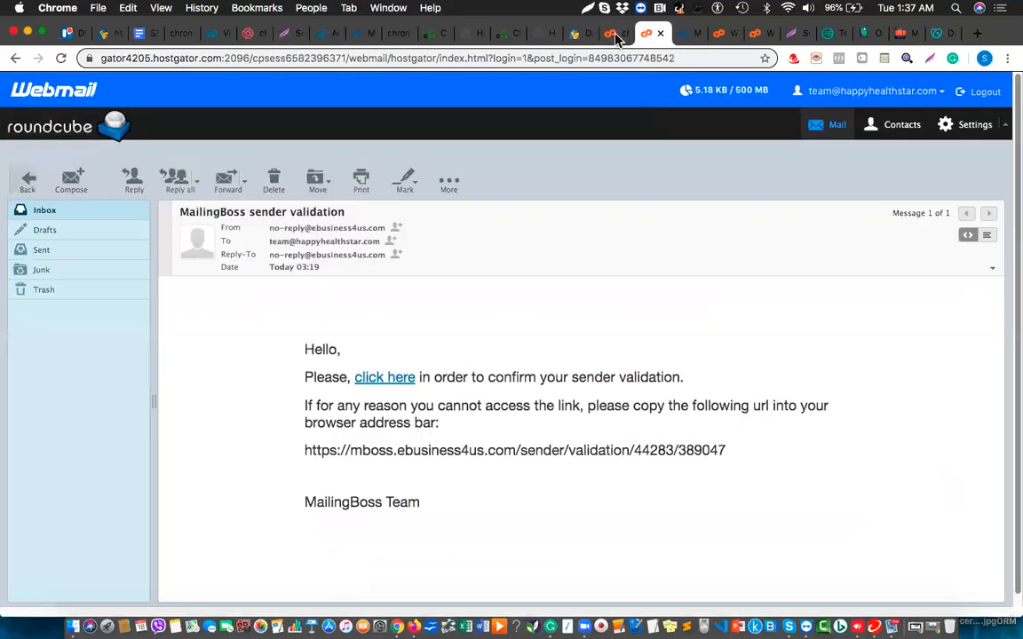
{"action": "left_click", "coordinate": [613, 36]}
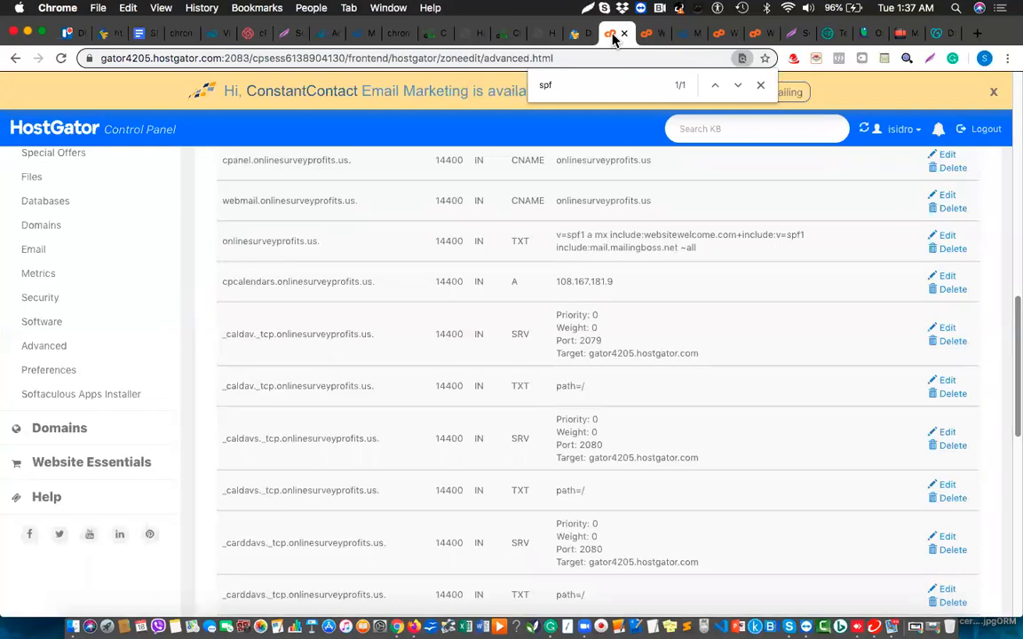
{"action": "scroll", "coordinate": [432, 264], "scroll_direction": "up", "scroll_amount": 10}
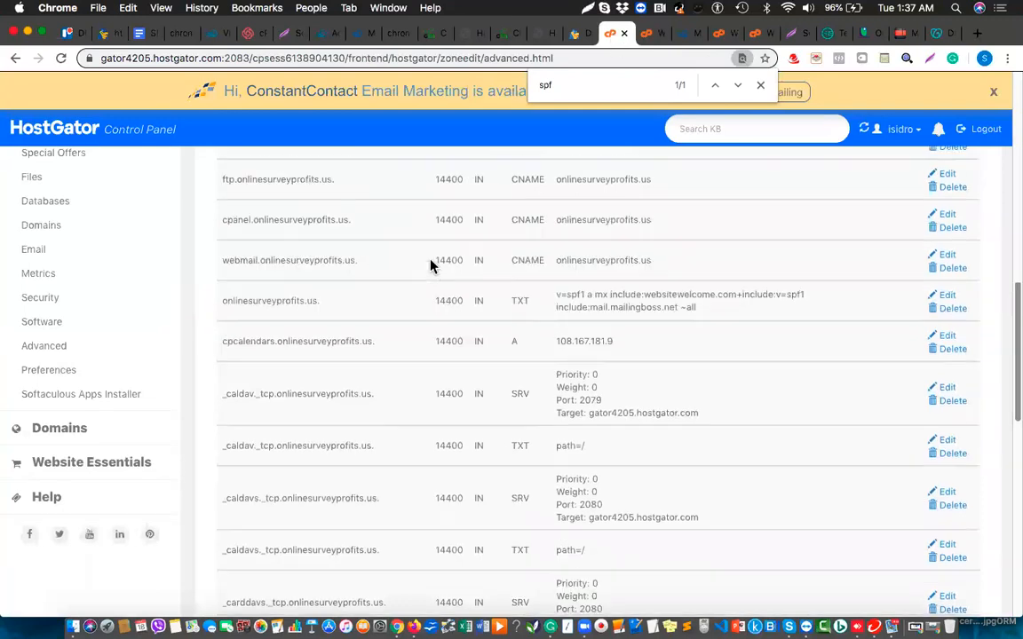
{"action": "scroll", "coordinate": [432, 264], "scroll_direction": "up", "scroll_amount": 3}
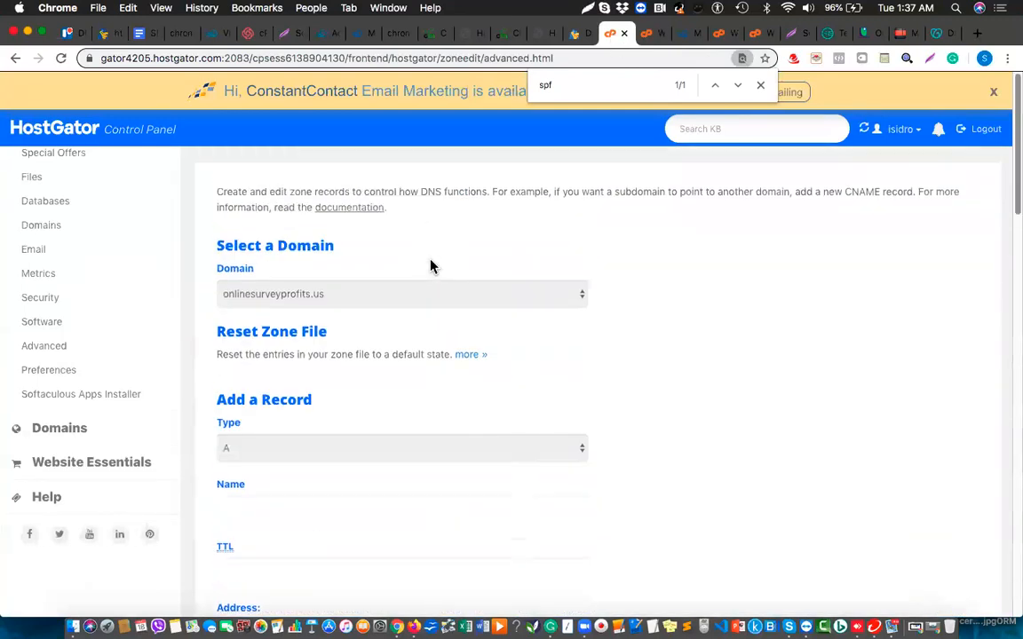
{"action": "left_click", "coordinate": [388, 450]}
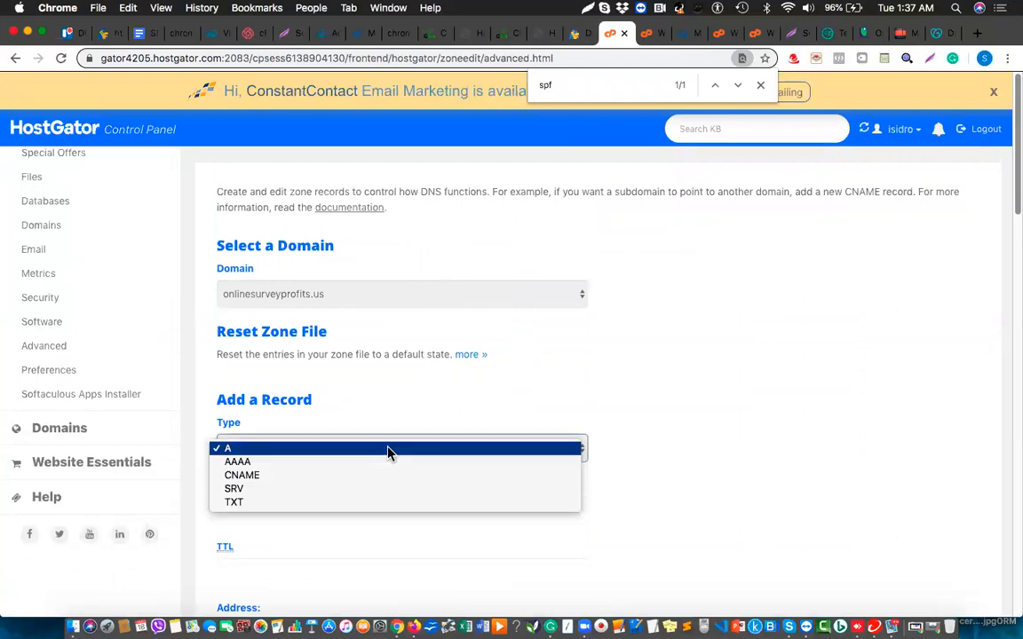
{"action": "left_click", "coordinate": [290, 503]}
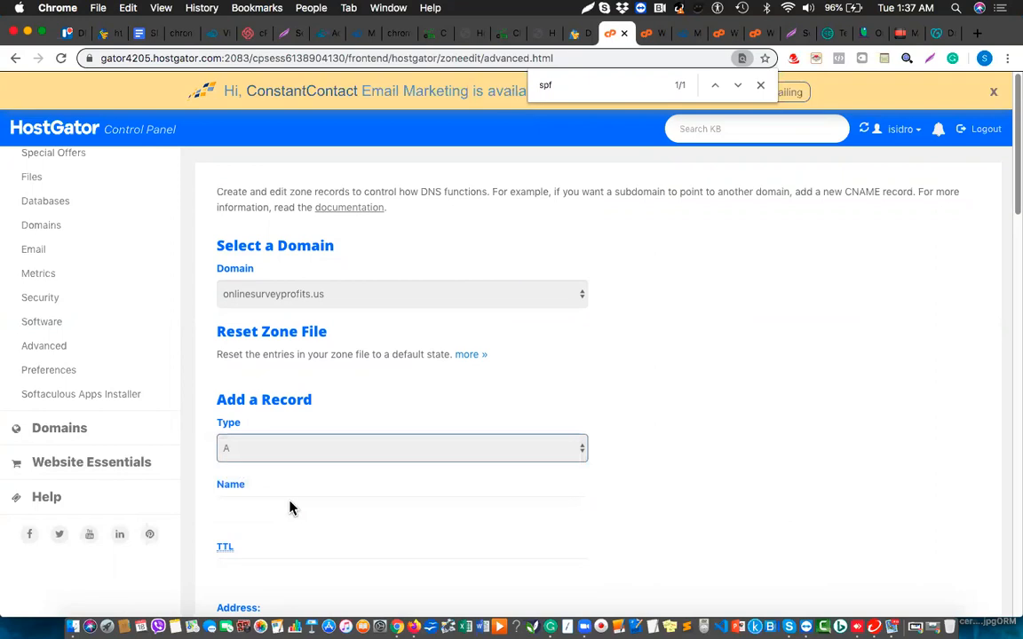
{"action": "left_click", "coordinate": [289, 503]}
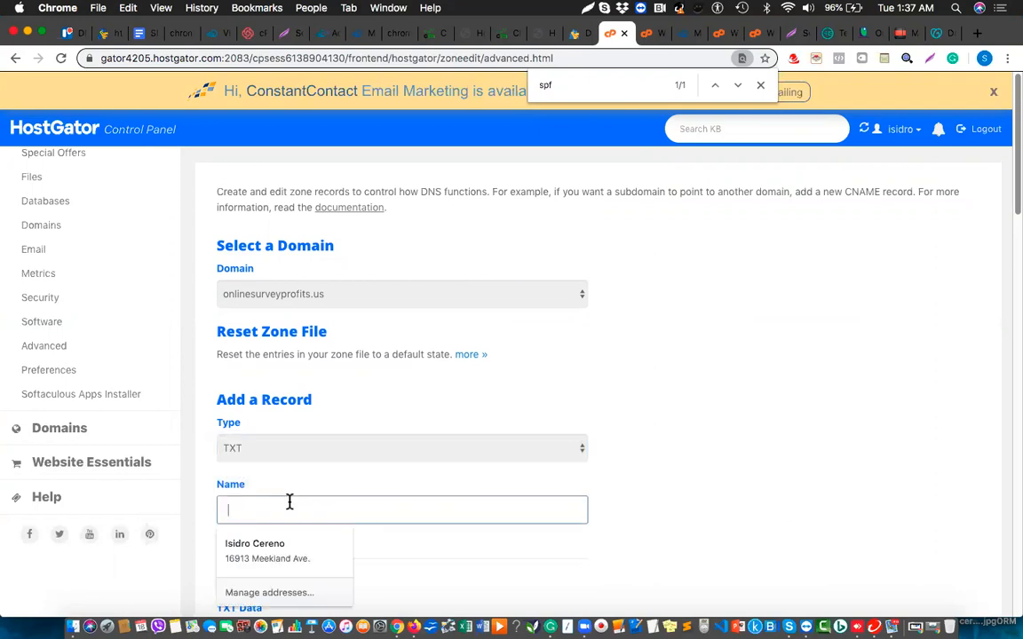
{"action": "type", "text": "_dmarc"}
{"action": "left_click", "coordinate": [721, 451]}
{"action": "scroll", "coordinate": [721, 451], "scroll_direction": "down", "scroll_amount": 4}
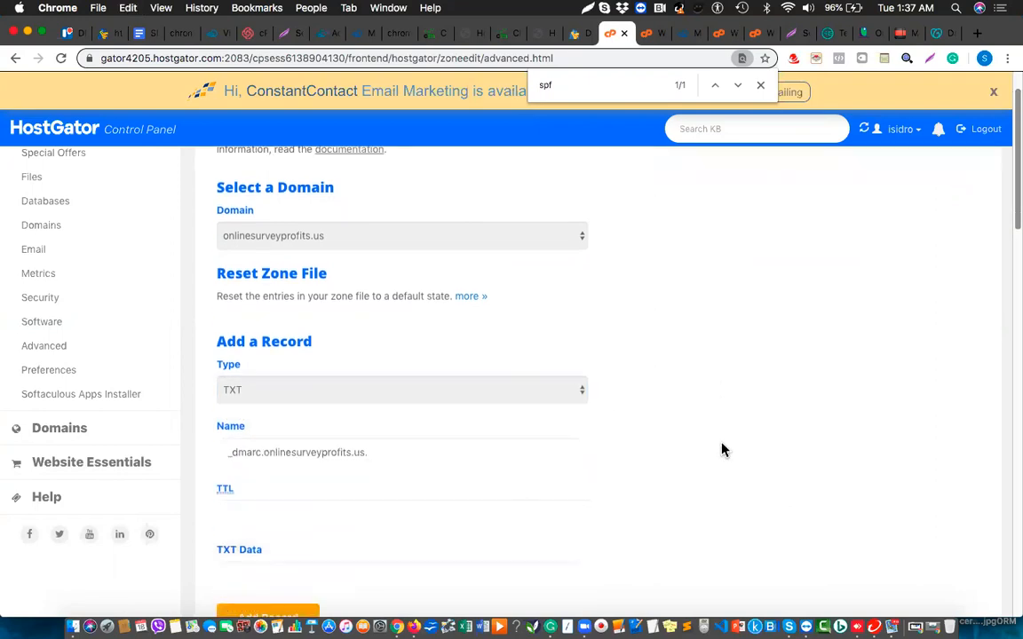
{"action": "left_click", "coordinate": [343, 393]}
{"action": "type", "text": "360"}
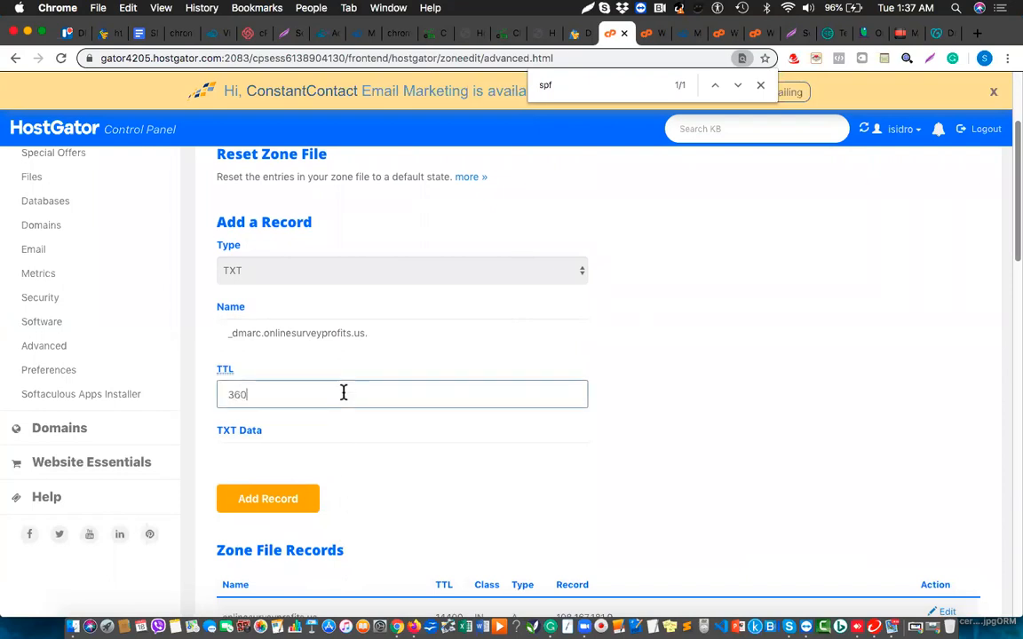
{"action": "type", "text": "0"}
{"action": "left_click", "coordinate": [311, 447]}
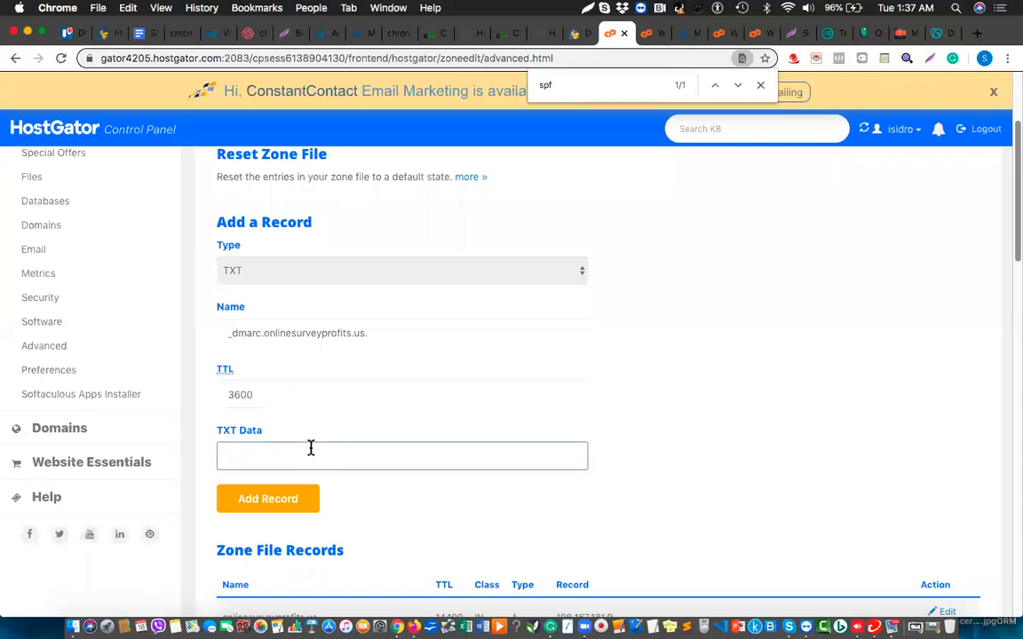
{"action": "key", "text": "Escape"}
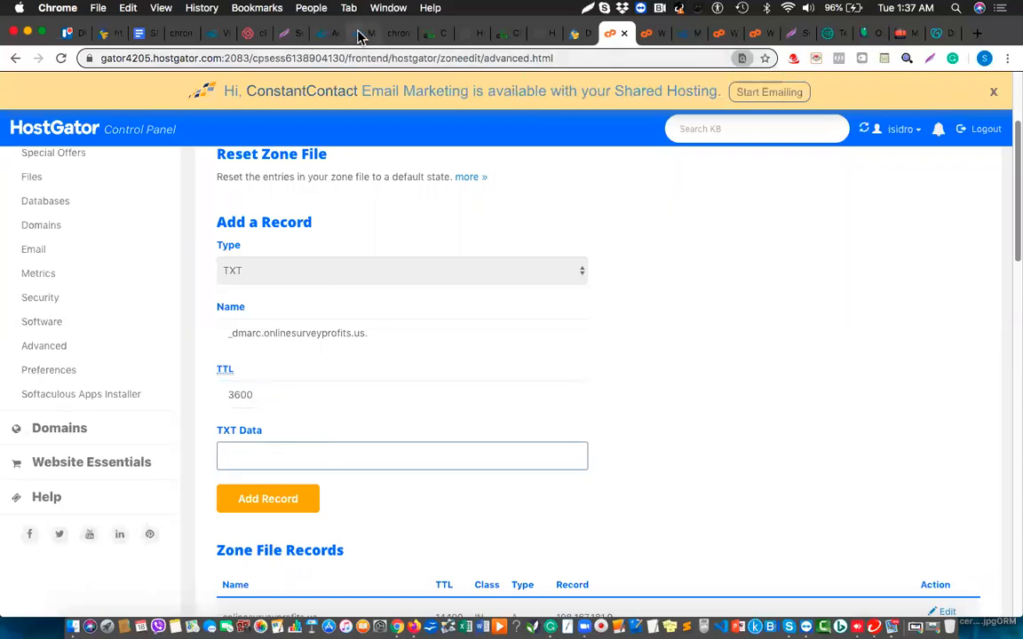
Fill TXT Data with MailingBoss's v=DMARC1 value and add the _dmarc record.
{"action": "left_click", "coordinate": [359, 33]}
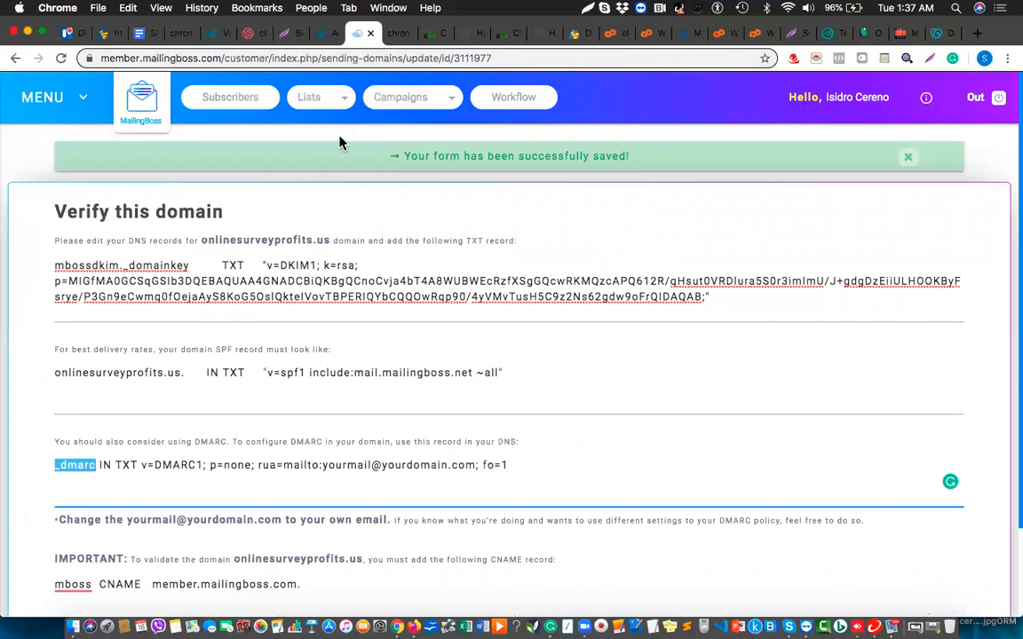
{"action": "left_click_drag", "start_coordinate": [142, 465], "coordinate": [512, 469]}
{"action": "key", "text": "super+c"}
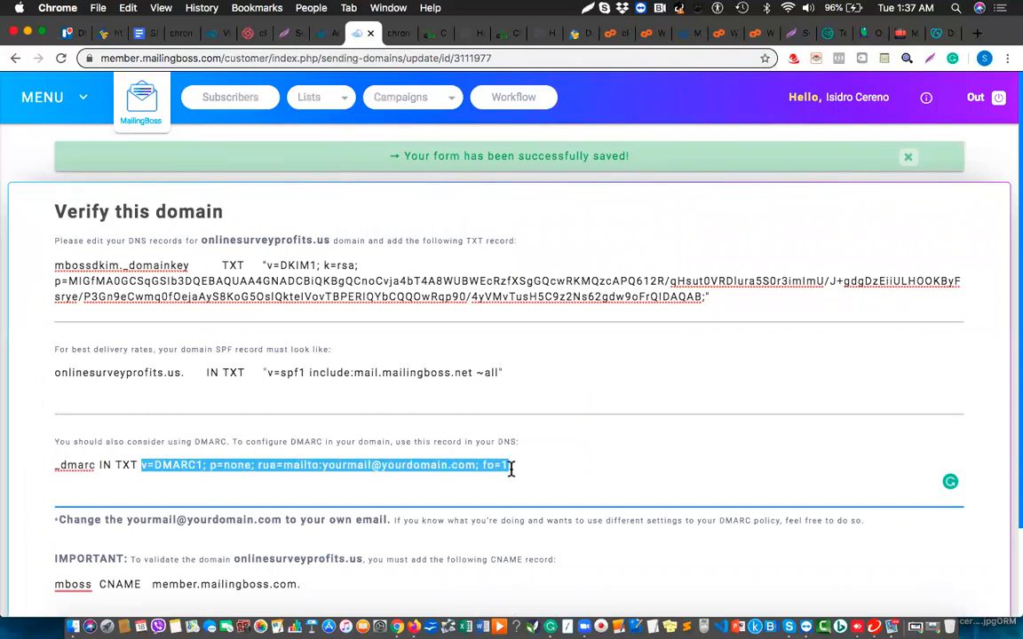
{"action": "left_click", "coordinate": [615, 35]}
{"action": "key", "text": "super+v"}
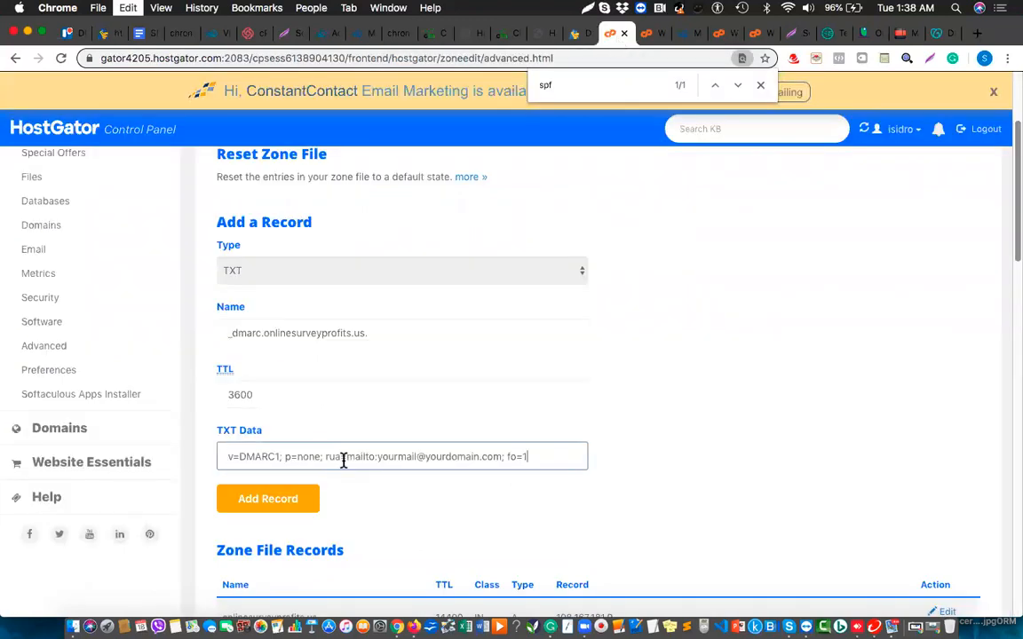
{"action": "left_click", "coordinate": [277, 500]}
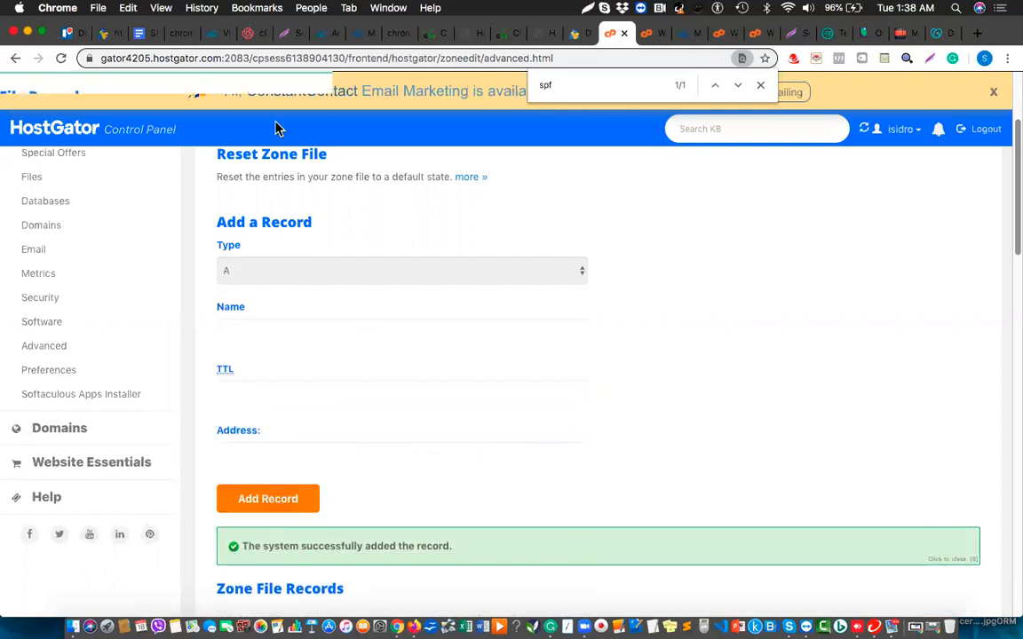
{"action": "left_click", "coordinate": [358, 36]}
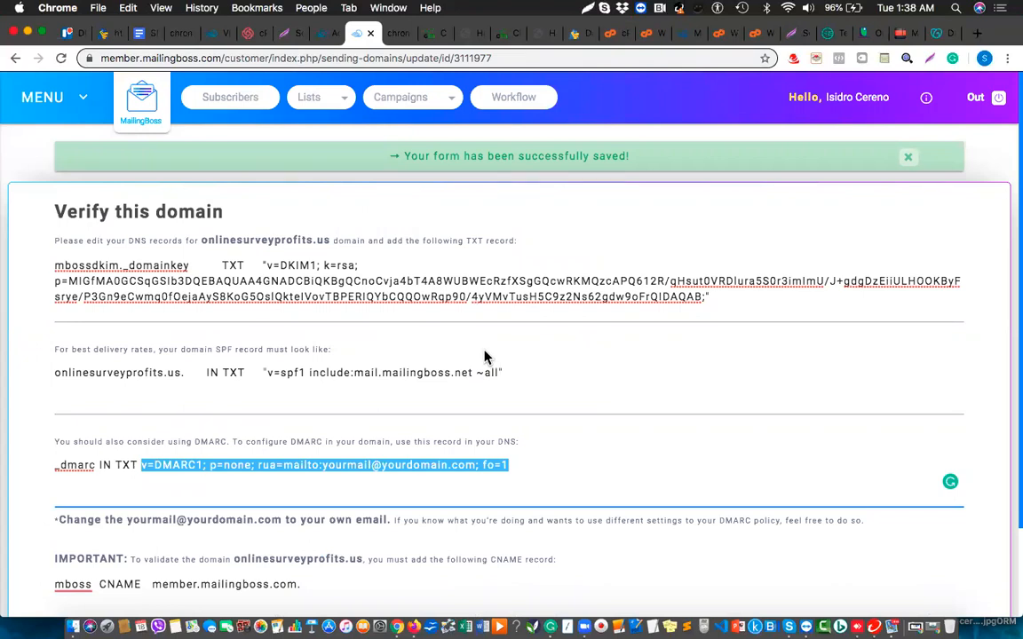
Run the DNS record check so MailingBoss confirms onlinesurveyprofits.us as verified.
{"action": "scroll", "coordinate": [484, 353], "scroll_direction": "down", "scroll_amount": 3}
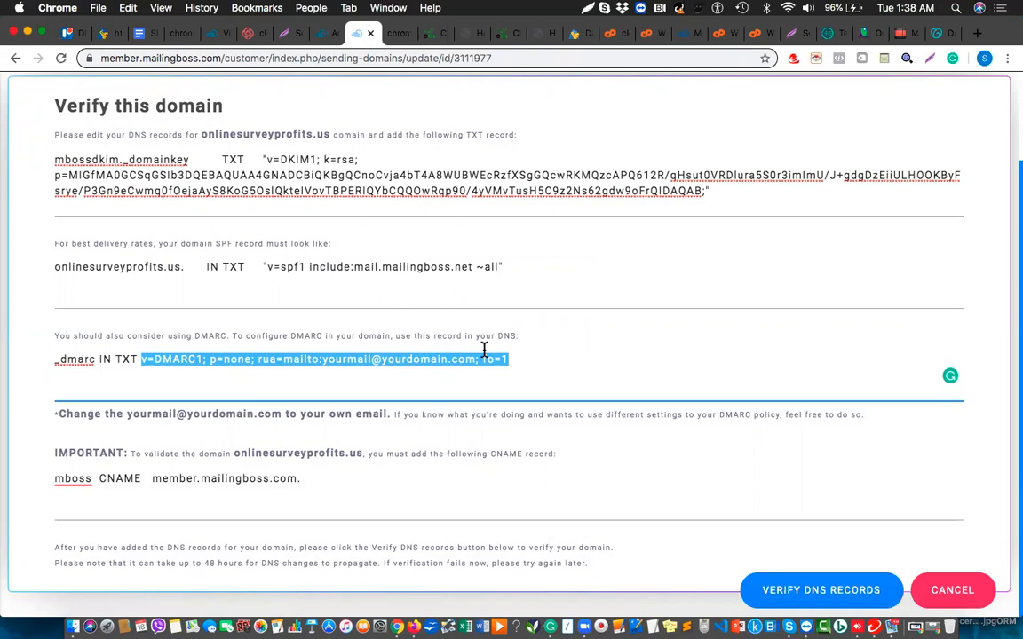
{"action": "left_click", "coordinate": [788, 595]}
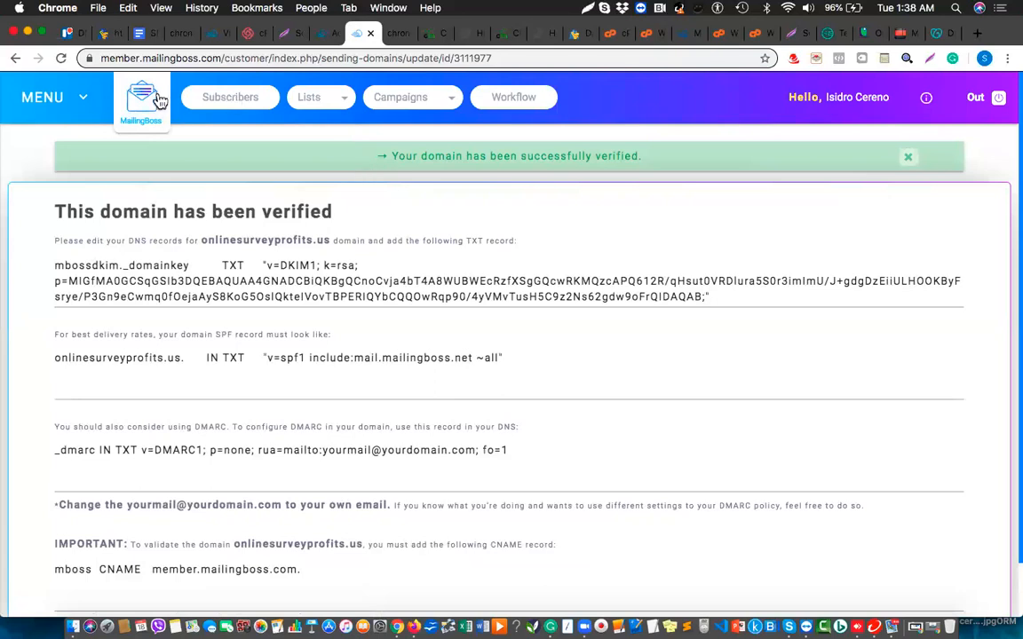
{"action": "left_click", "coordinate": [77, 105]}
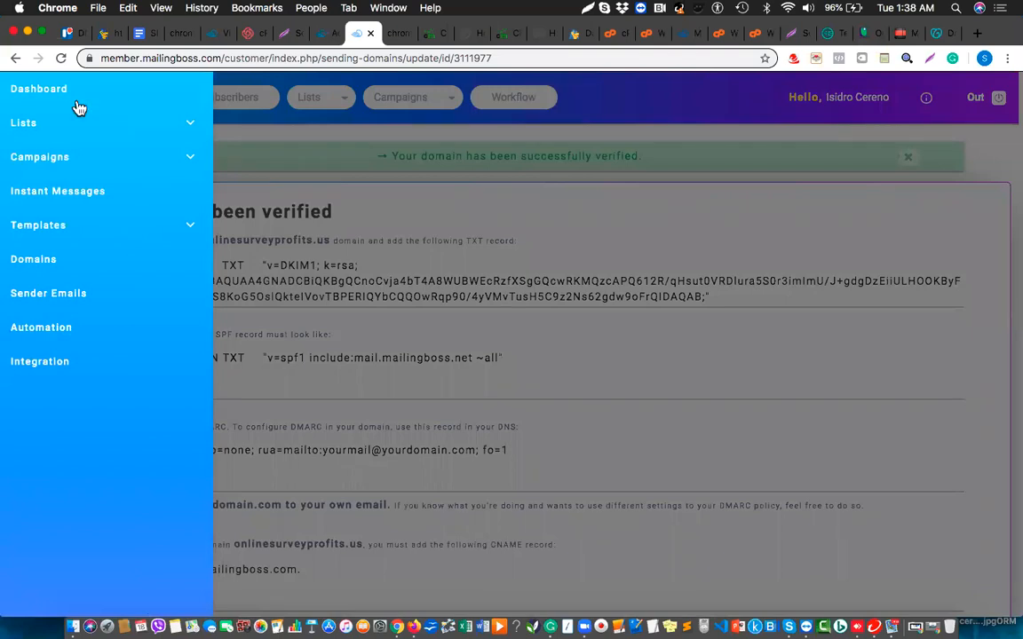
Enable SSL for onlinesurveyprofits.us under Domains, then return to HostGator cPanel's Email section.
{"action": "left_click", "coordinate": [39, 261]}
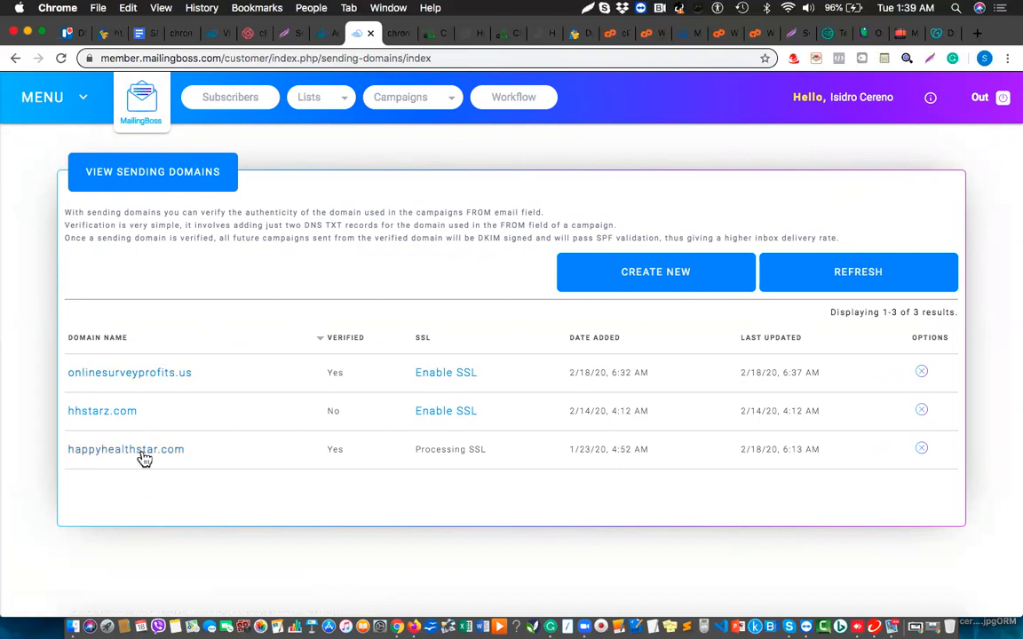
{"action": "left_click", "coordinate": [451, 378]}
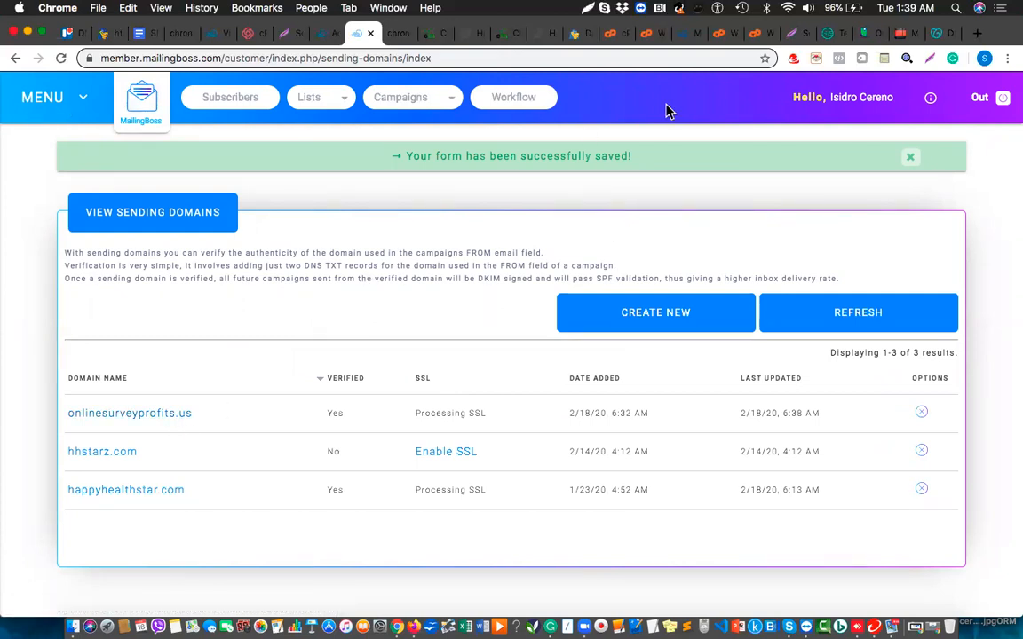
{"action": "left_click", "coordinate": [609, 34]}
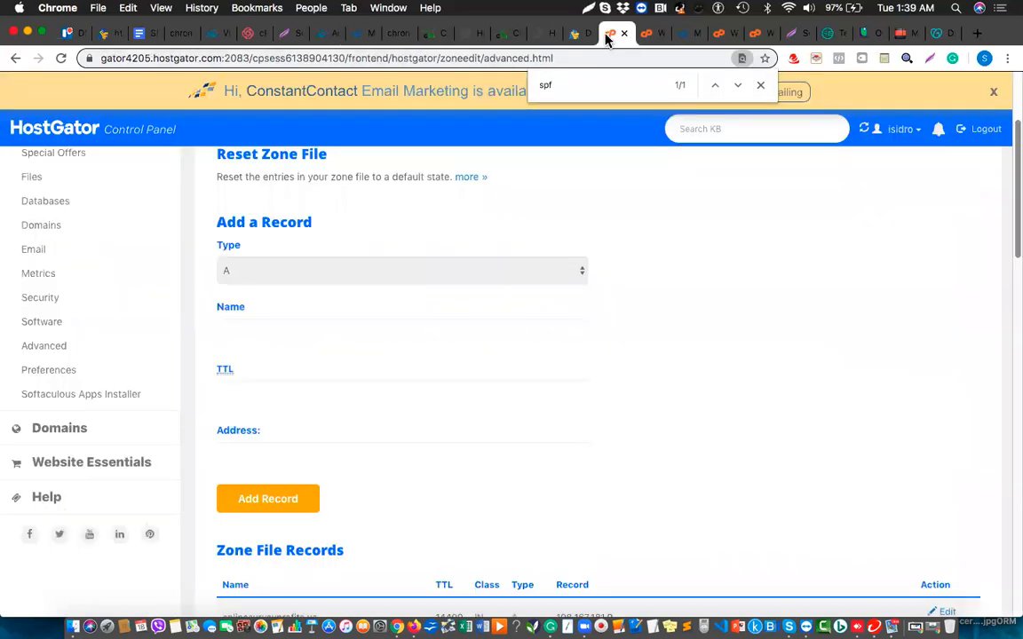
{"action": "left_click", "coordinate": [34, 252]}
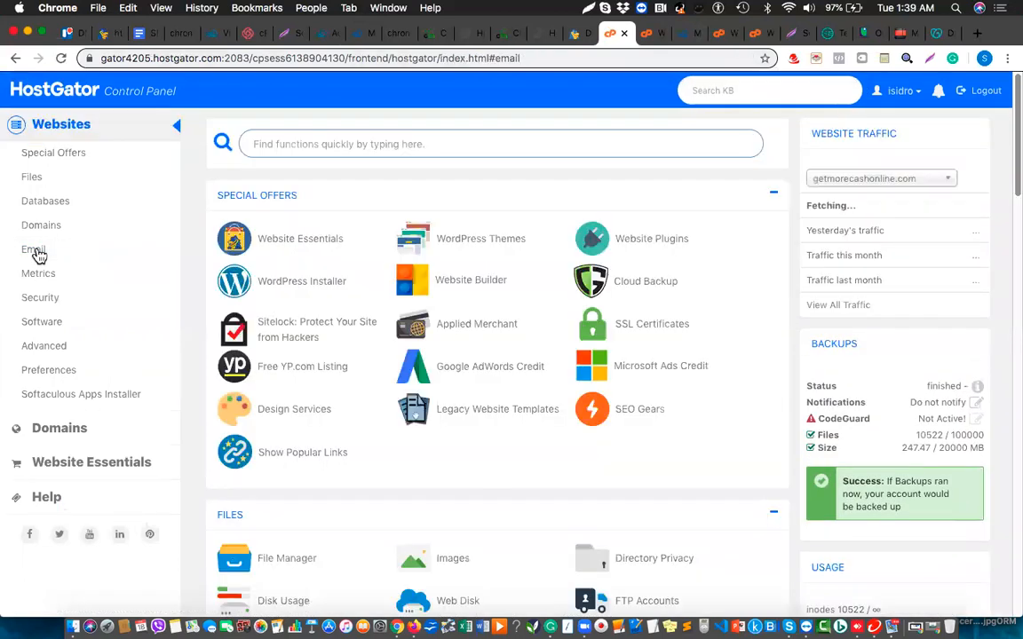
Open Add Email Account and select onlinesurveyprofits.us as the new mailbox's domain.
{"action": "scroll", "coordinate": [472, 324], "scroll_direction": "down", "scroll_amount": 5}
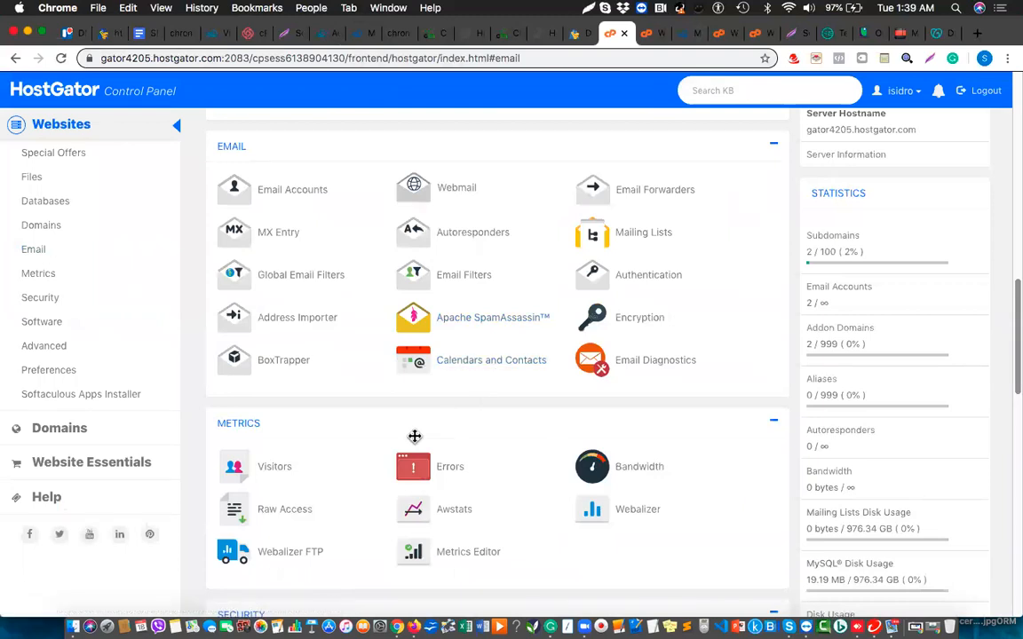
{"action": "key", "text": "super+f"}
{"action": "type", "text": "ad"}
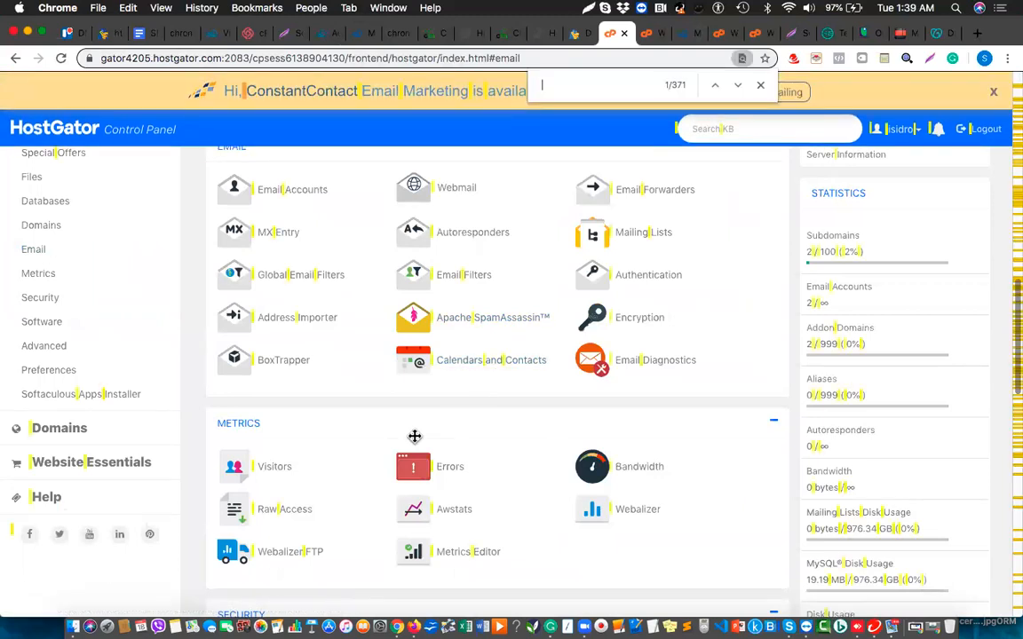
{"action": "type", "text": "d email"}
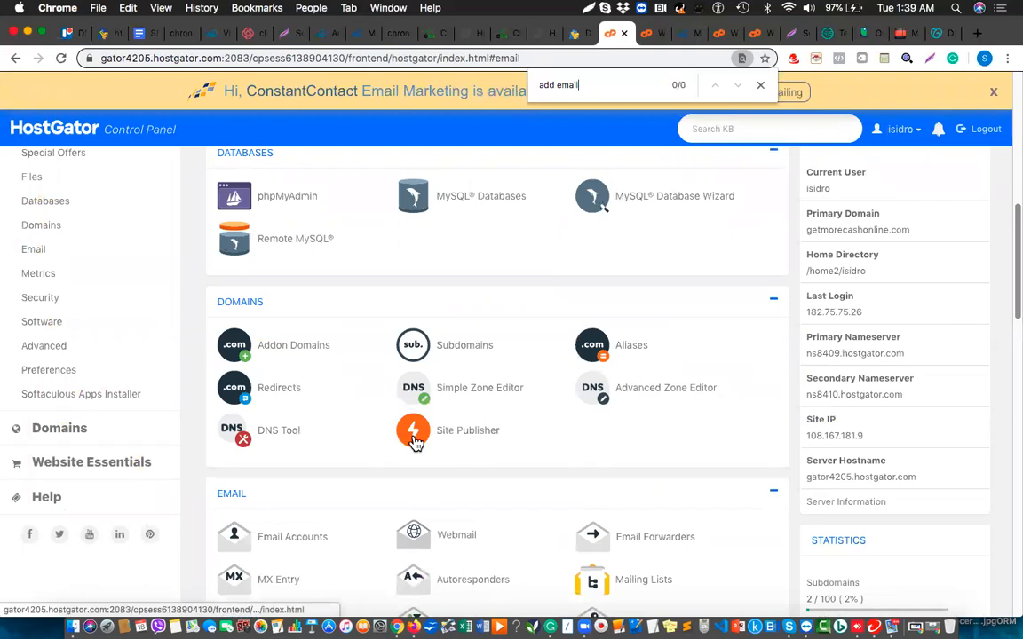
{"action": "left_click", "coordinate": [292, 541]}
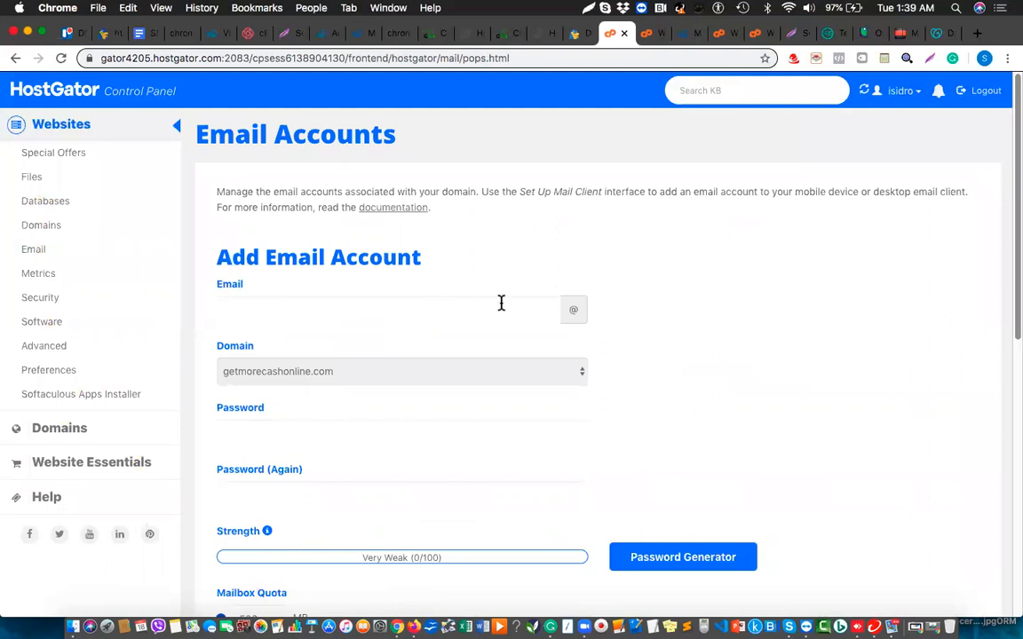
{"action": "left_click", "coordinate": [518, 380]}
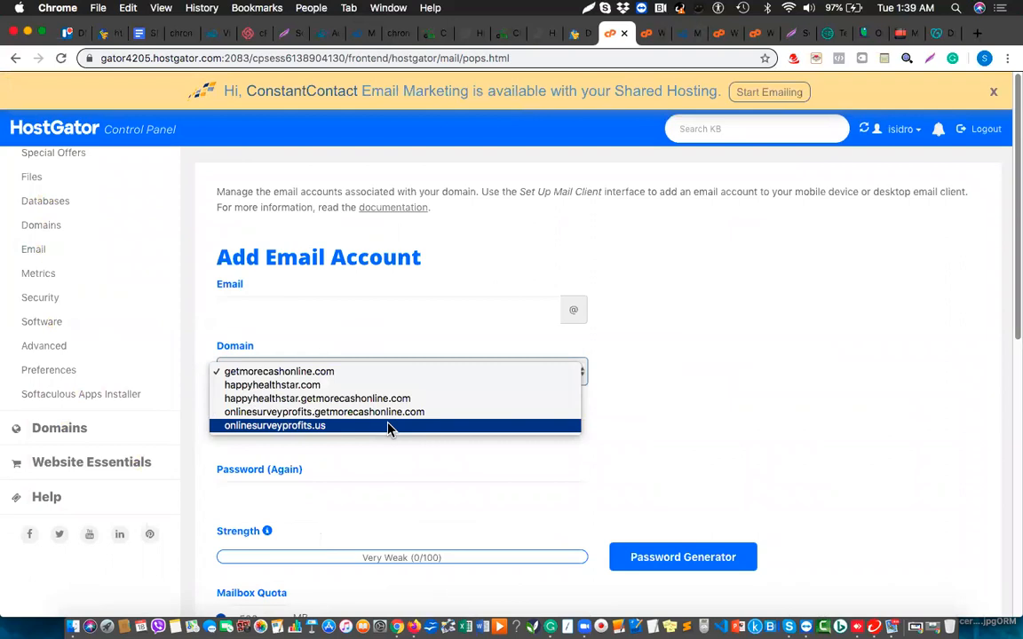
{"action": "left_click", "coordinate": [388, 426]}
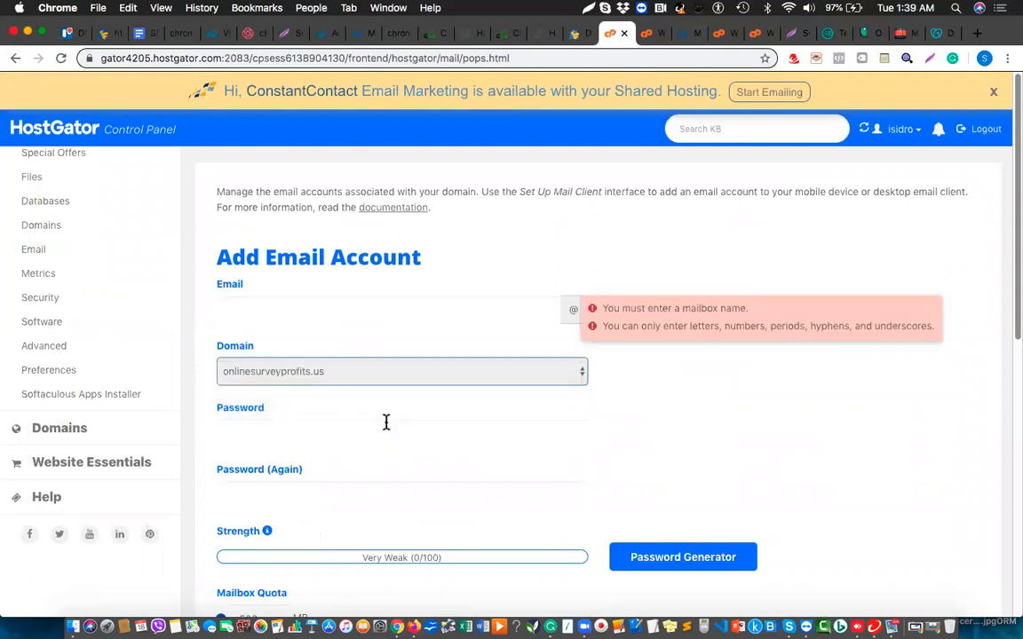
{"action": "left_click", "coordinate": [417, 309]}
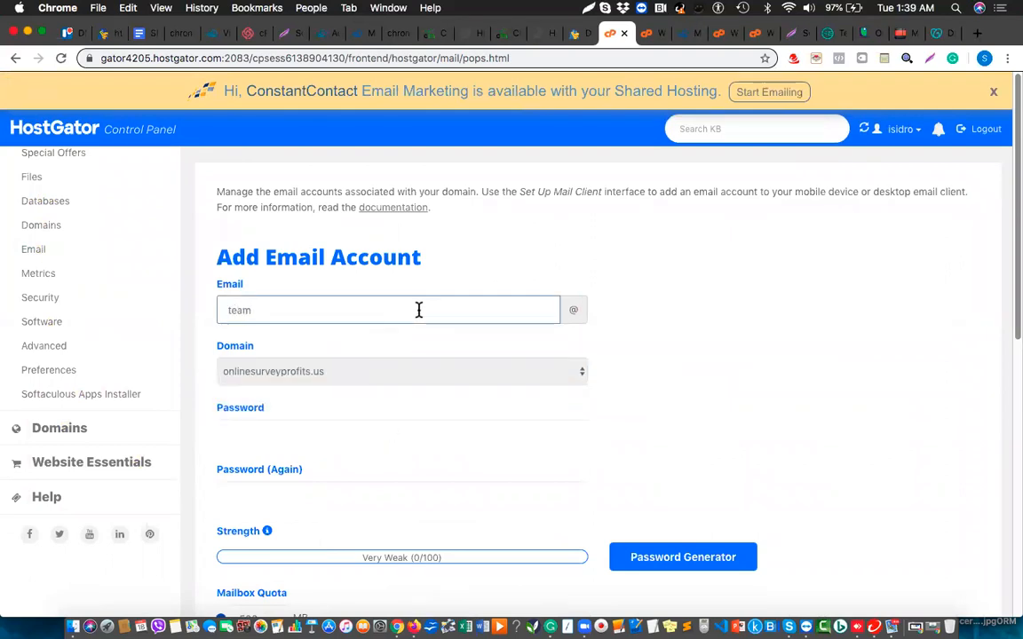
{"action": "left_click", "coordinate": [682, 342]}
{"action": "left_click", "coordinate": [403, 430]}
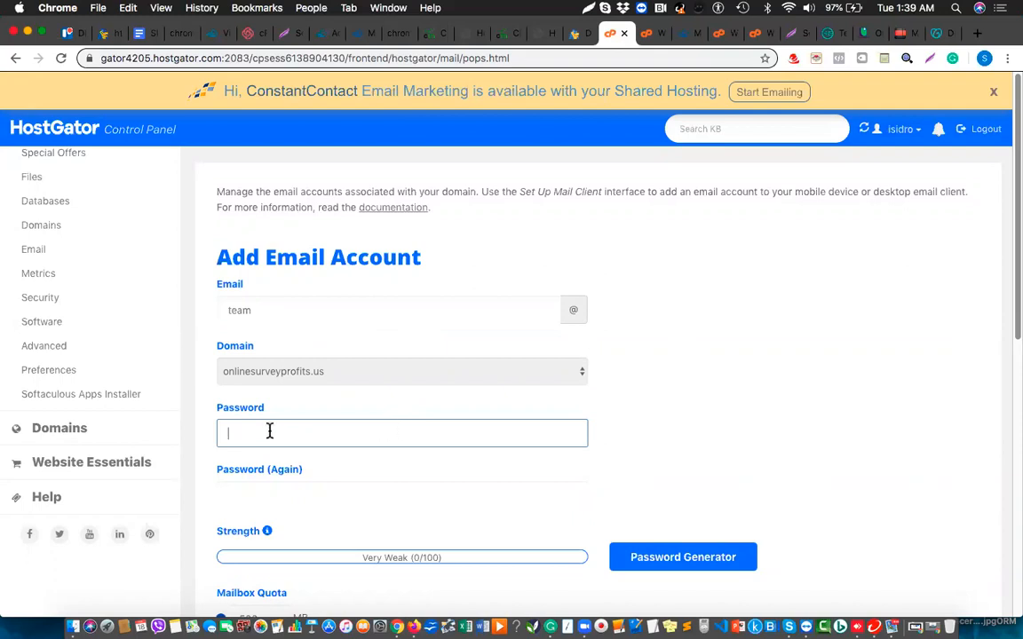
{"action": "type", "text": "••••••••"}
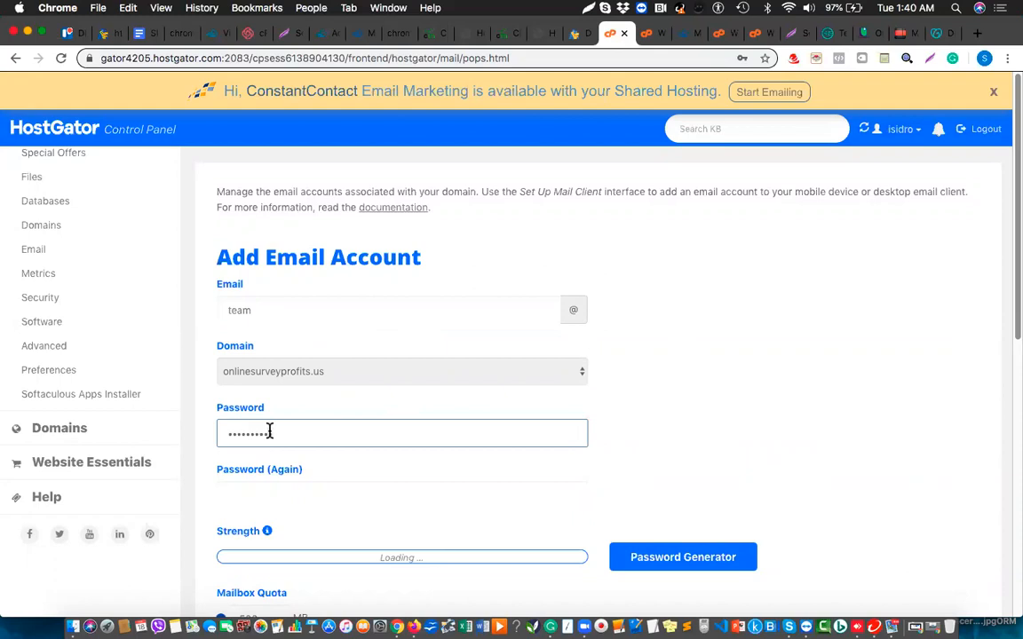
{"action": "left_click", "coordinate": [234, 502]}
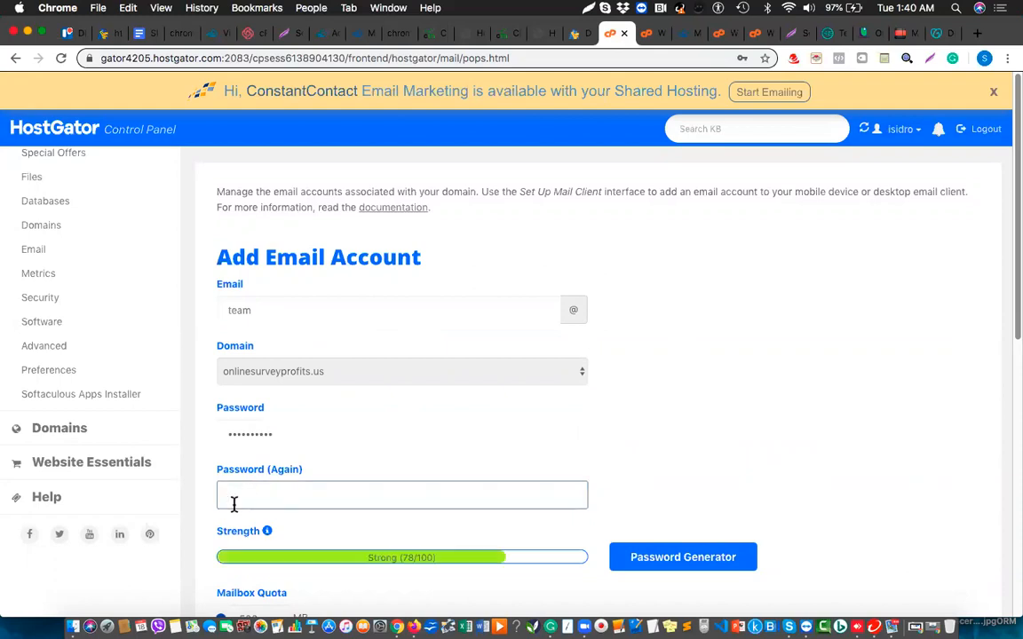
{"action": "type", "text": "••••••••••"}
{"action": "scroll", "coordinate": [668, 321], "scroll_direction": "down", "scroll_amount": 10}
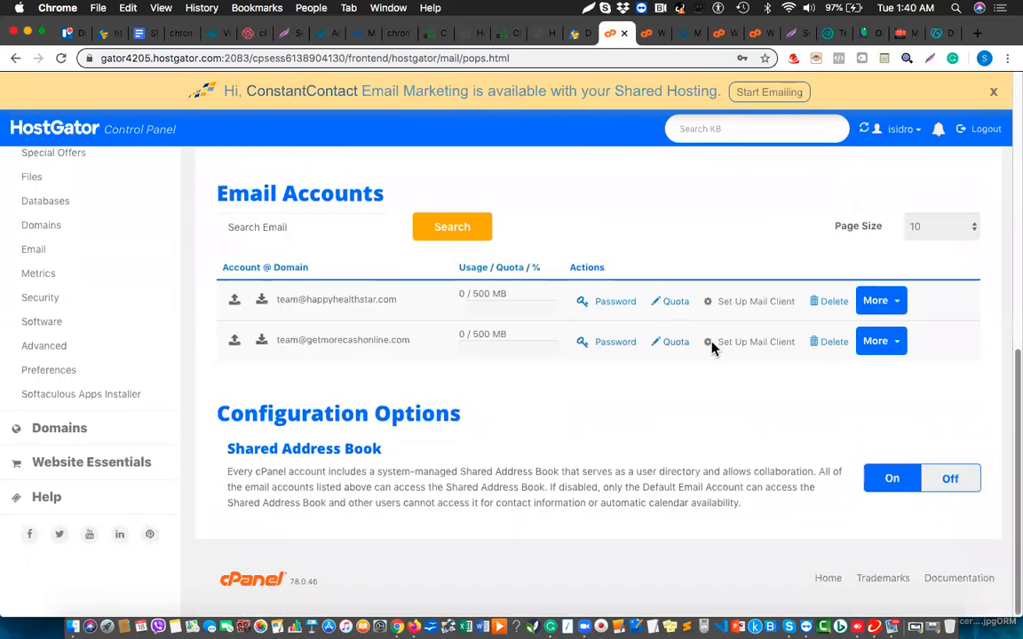
{"action": "scroll", "coordinate": [491, 360], "scroll_direction": "up", "scroll_amount": 10}
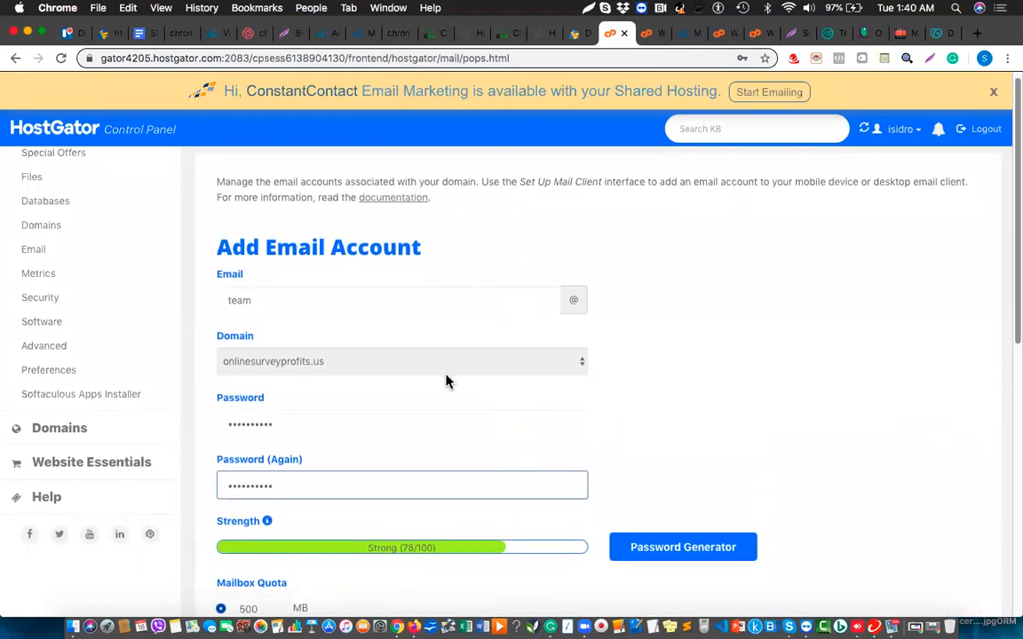
{"action": "scroll", "coordinate": [447, 381], "scroll_direction": "down", "scroll_amount": 5}
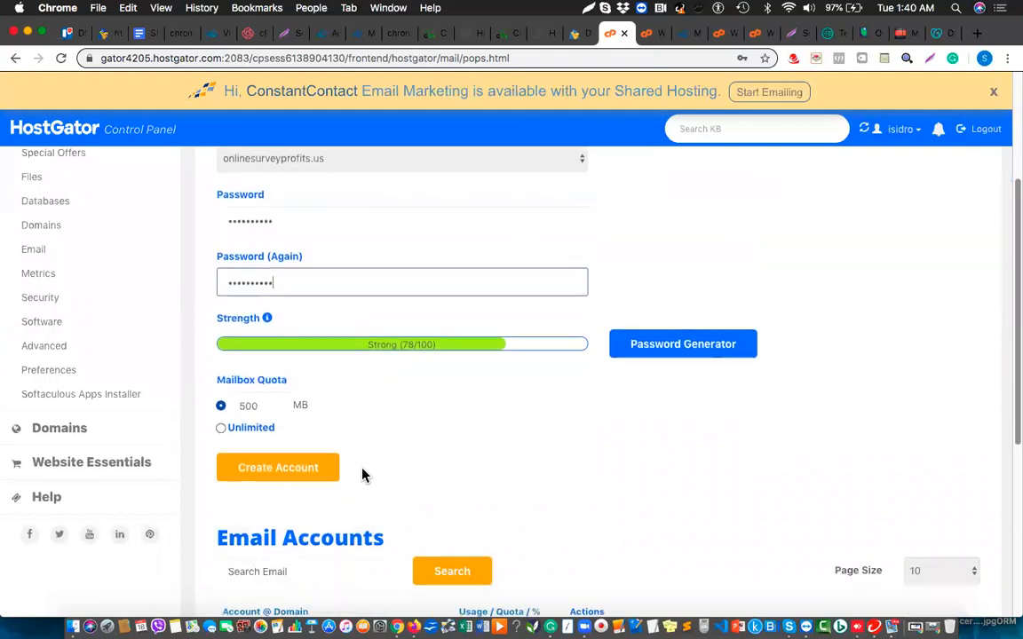
{"action": "scroll", "coordinate": [295, 477], "scroll_direction": "down", "scroll_amount": 2}
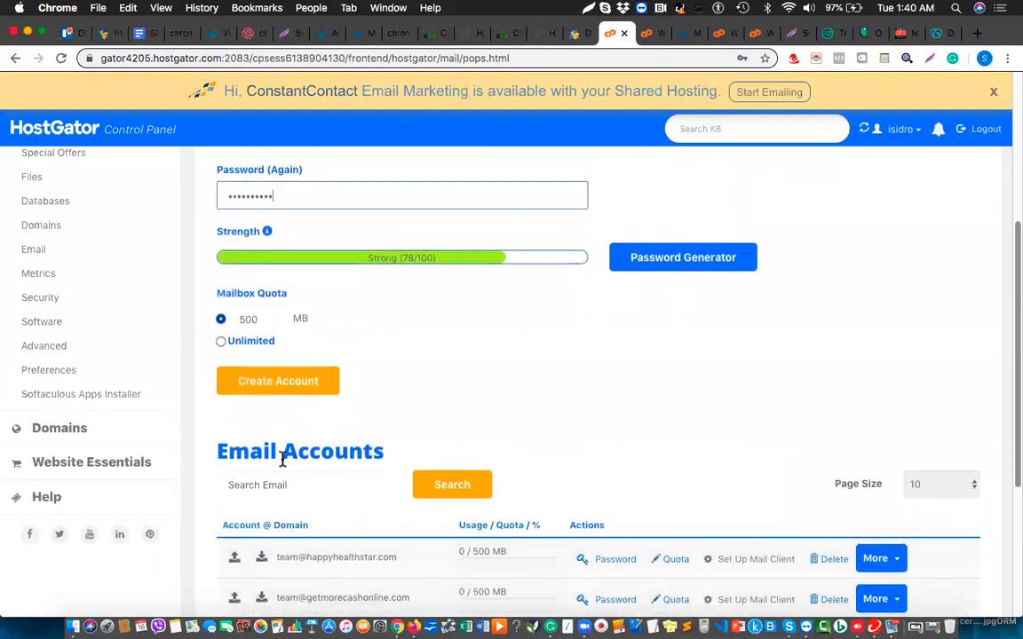
{"action": "left_click", "coordinate": [276, 381]}
{"action": "left_click", "coordinate": [269, 381]}
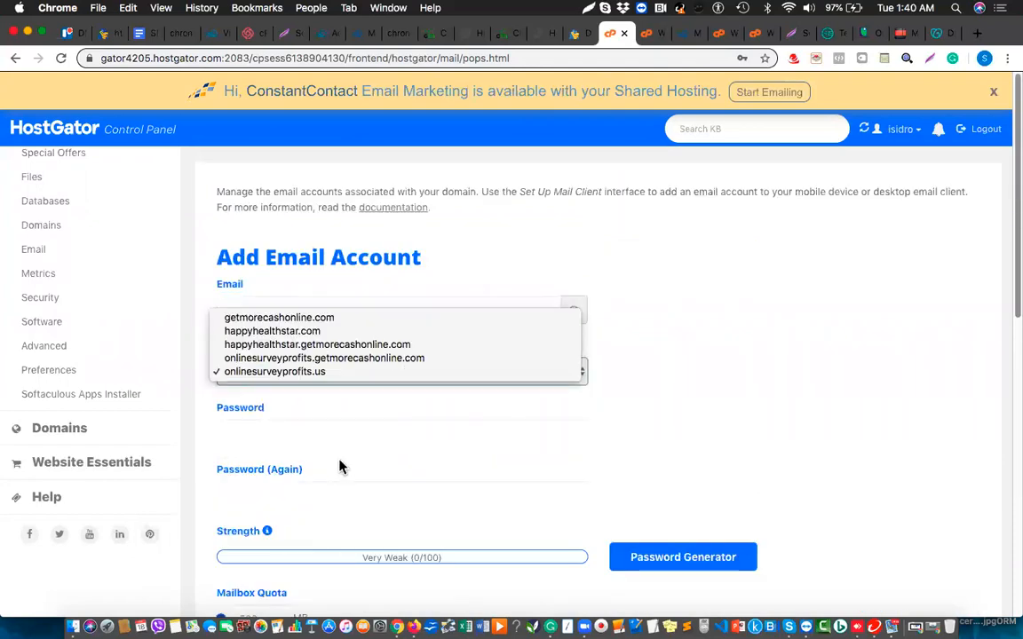
{"action": "scroll", "coordinate": [339, 463], "scroll_direction": "down", "scroll_amount": 10}
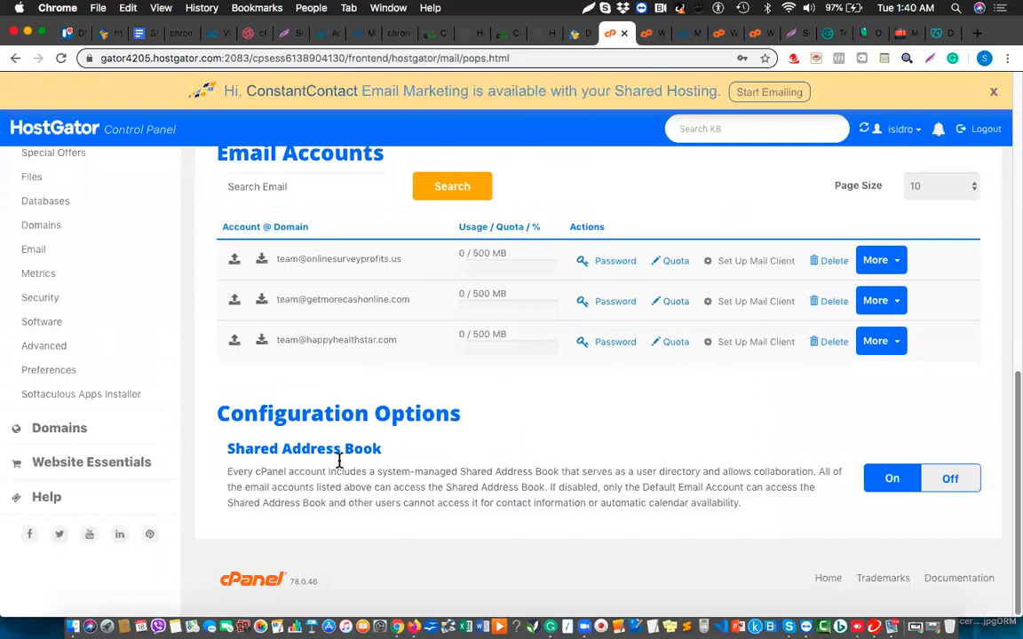
{"action": "scroll", "coordinate": [340, 464], "scroll_direction": "up", "scroll_amount": 1}
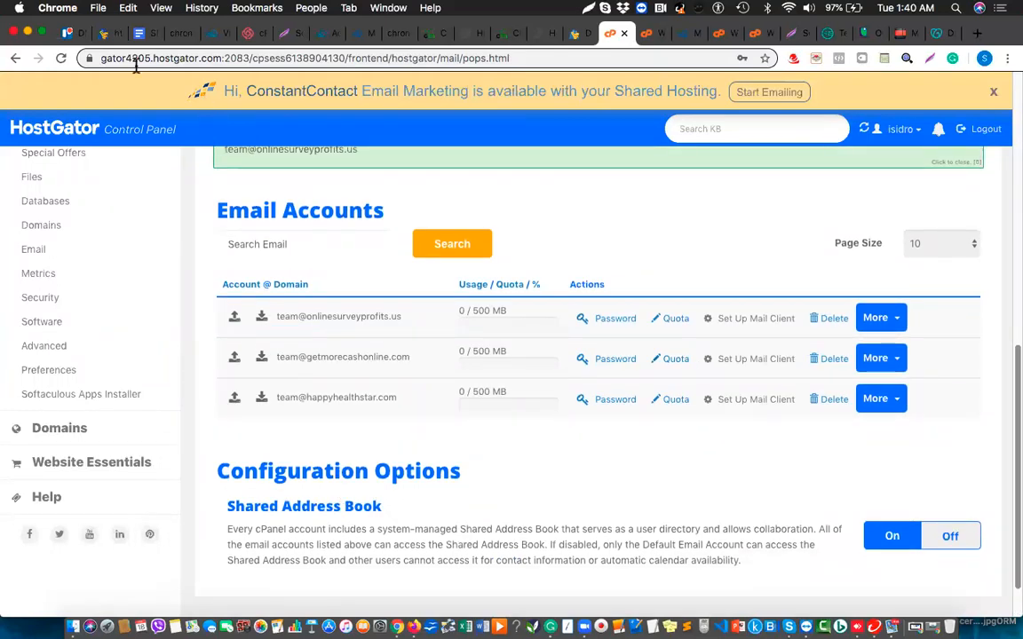
{"action": "scroll", "coordinate": [196, 55], "scroll_direction": "down", "scroll_amount": 1}
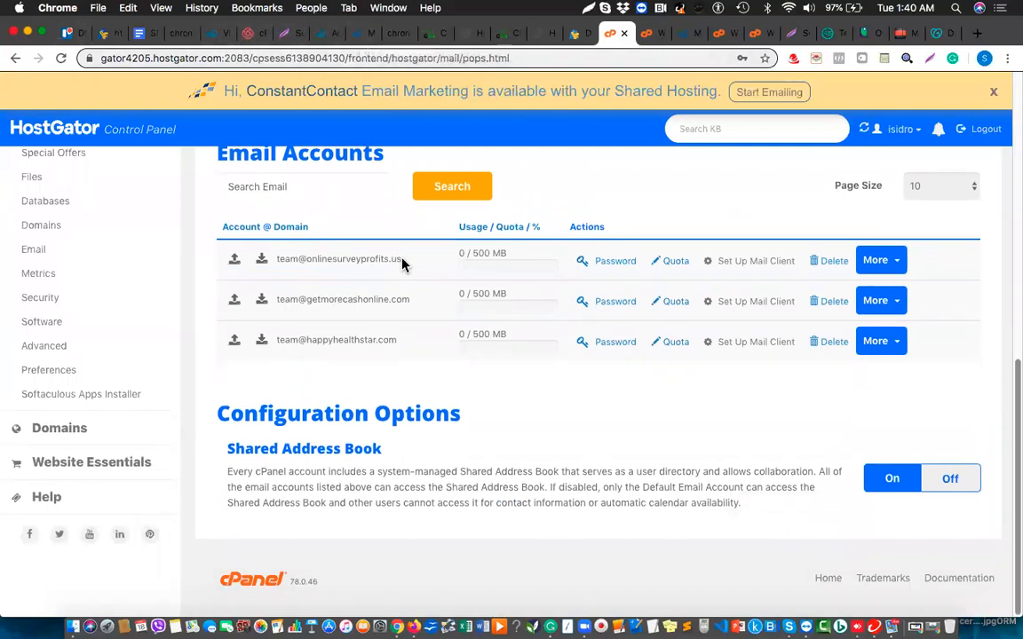
{"action": "triple_click", "coordinate": [283, 259]}
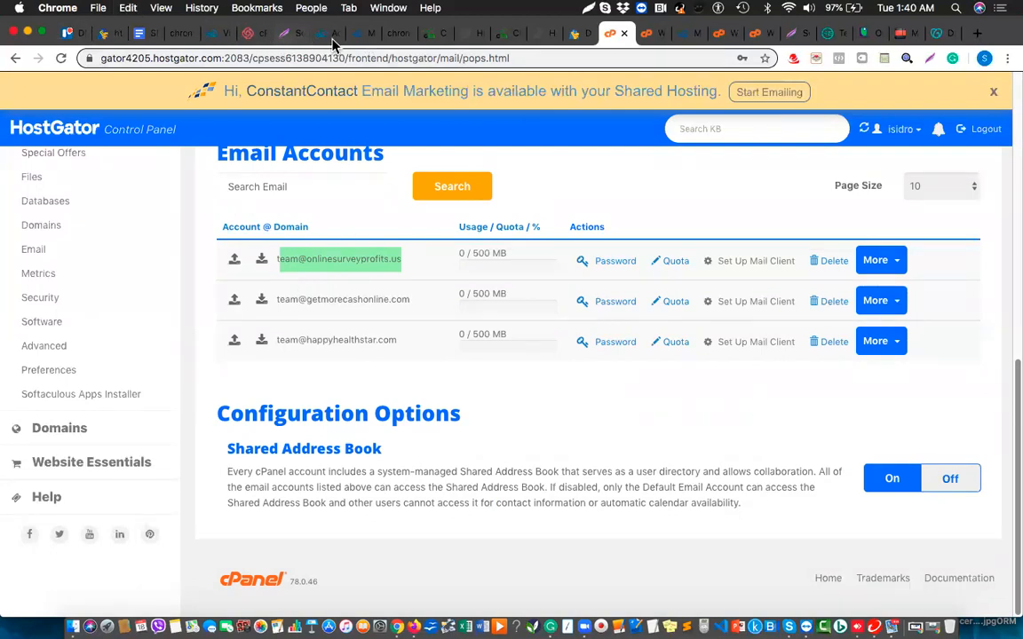
{"action": "left_click", "coordinate": [361, 36]}
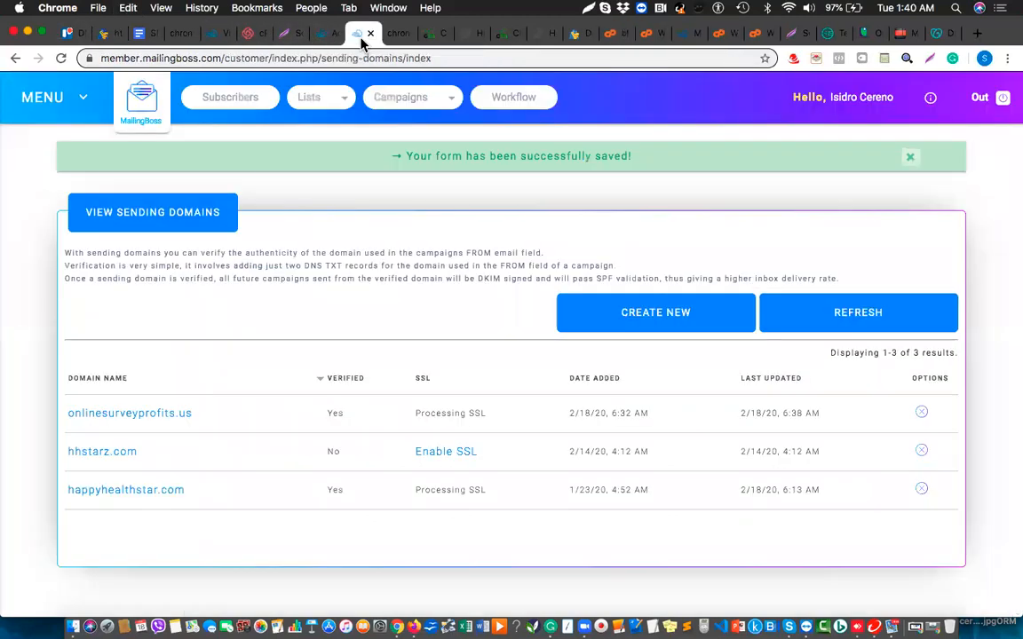
{"action": "left_click", "coordinate": [46, 96]}
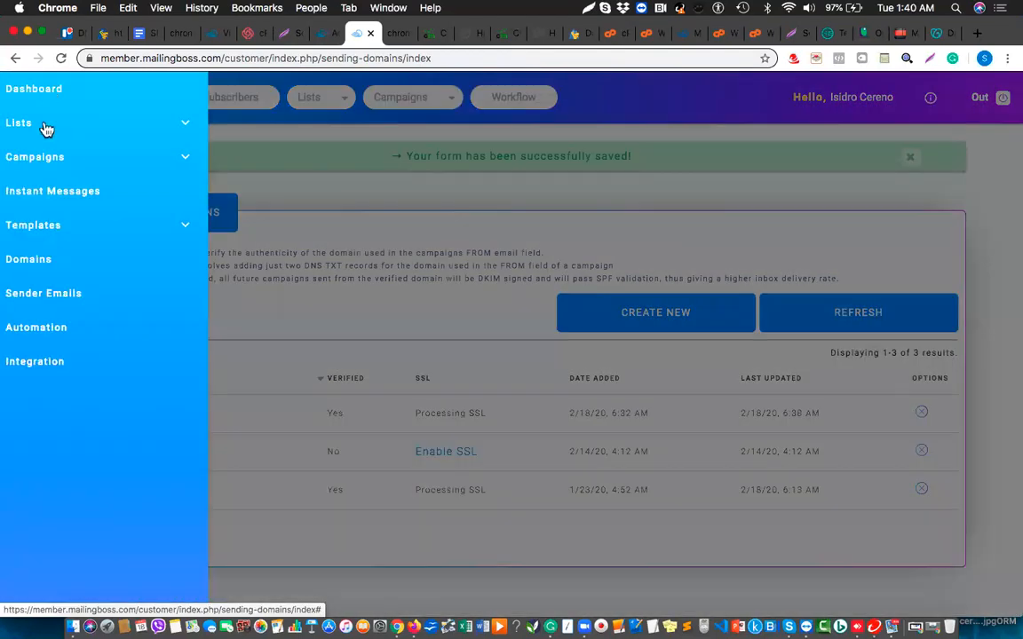
{"action": "left_click", "coordinate": [63, 297]}
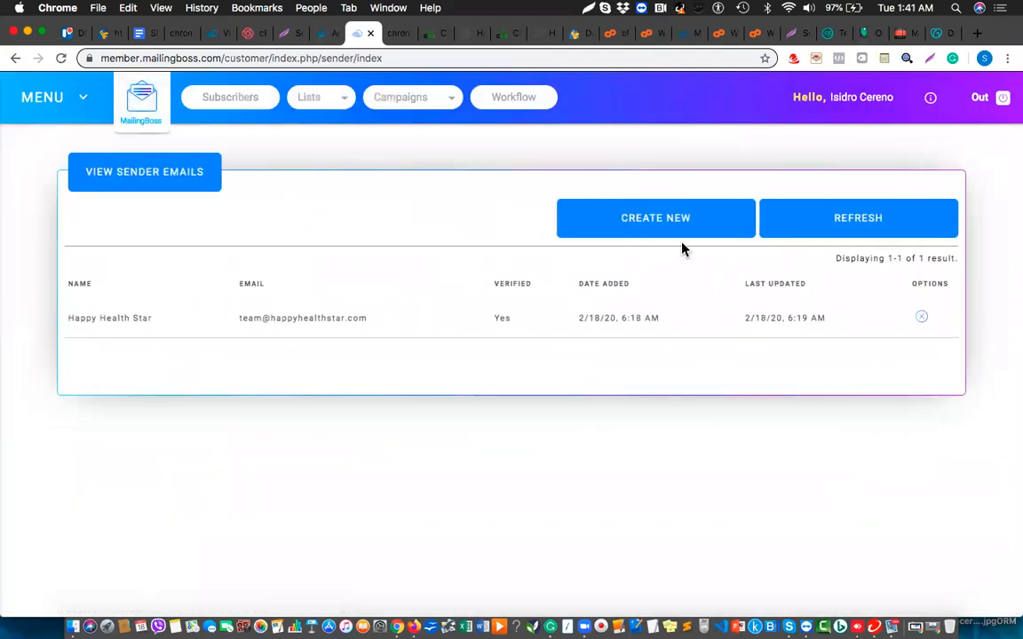
{"action": "left_click", "coordinate": [686, 228]}
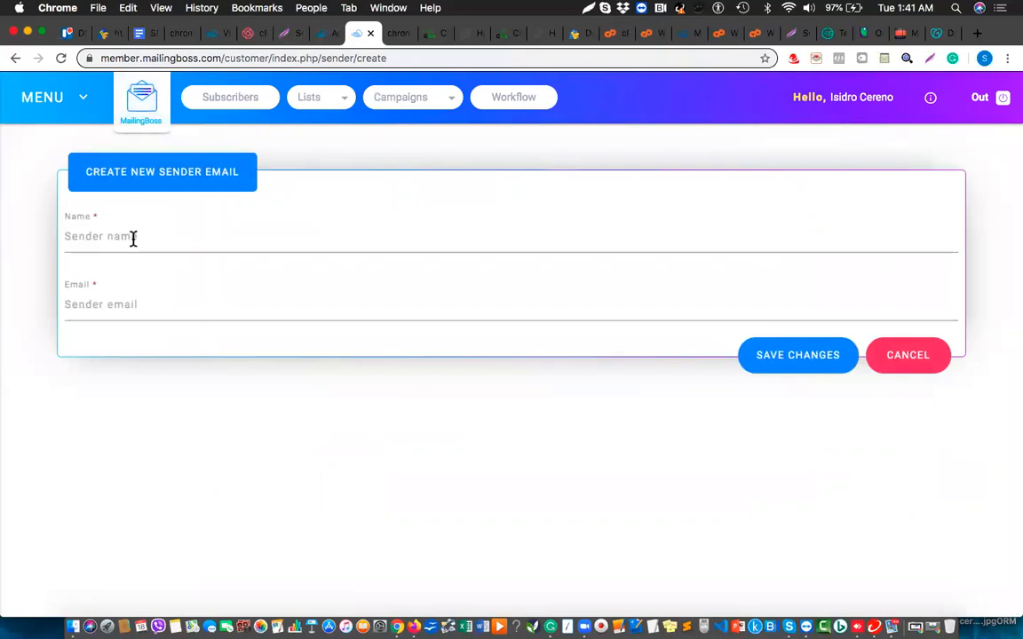
{"action": "left_click", "coordinate": [133, 309]}
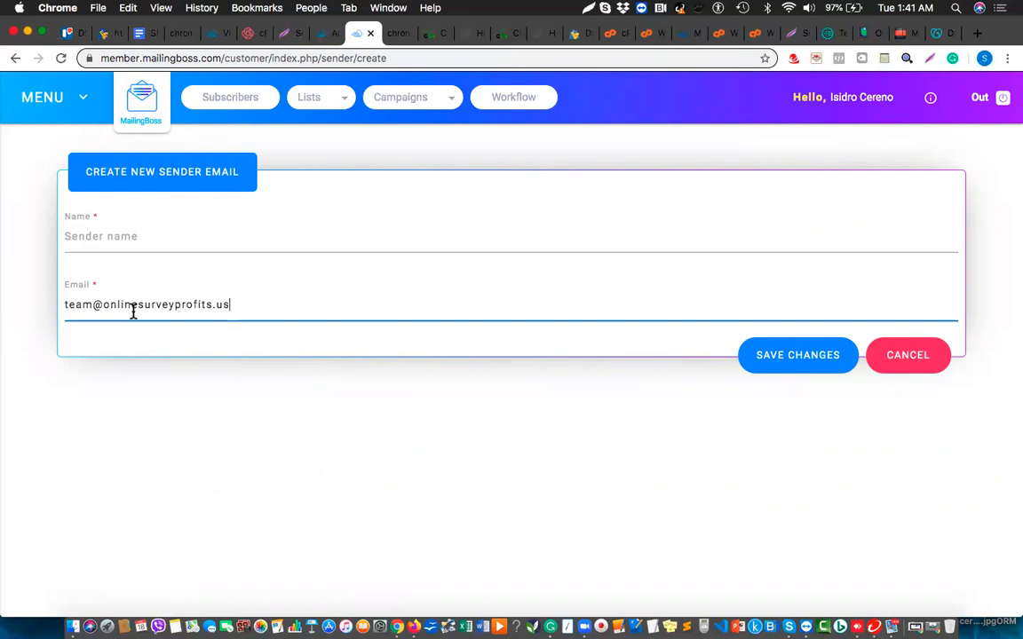
{"action": "left_click", "coordinate": [135, 236]}
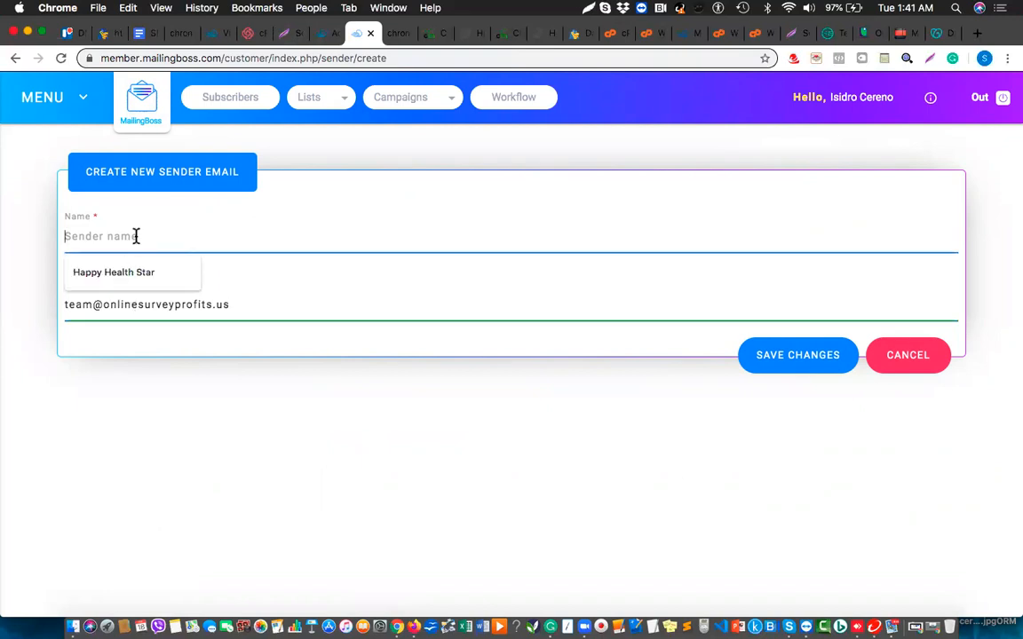
{"action": "type", "text": "Only"}
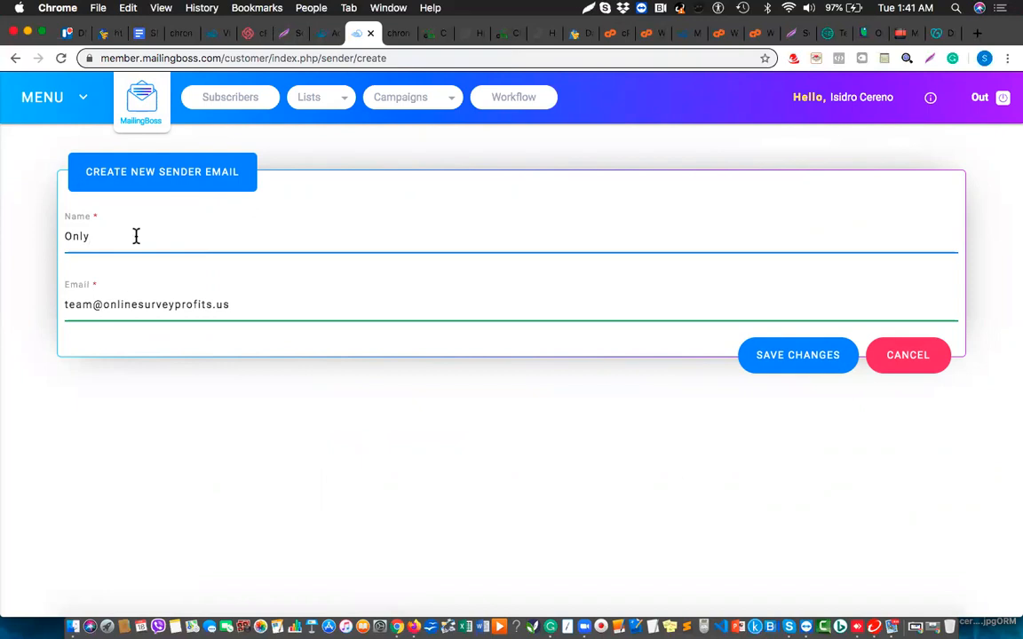
{"action": "key", "text": "BackSpace"}
{"action": "type", "text": "ine Survey Profits"}
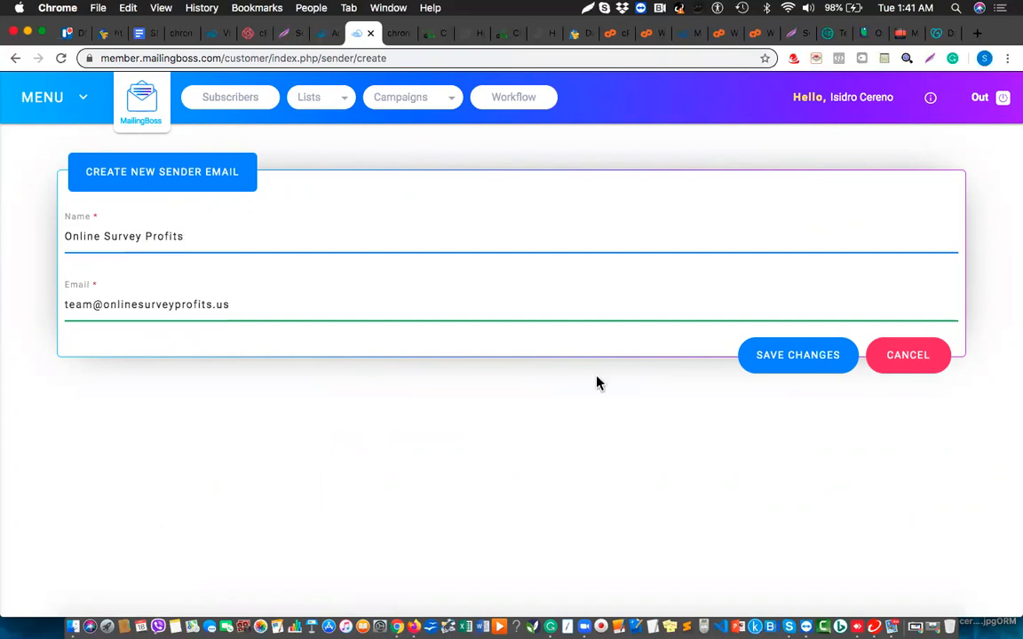
{"action": "left_click", "coordinate": [791, 369]}
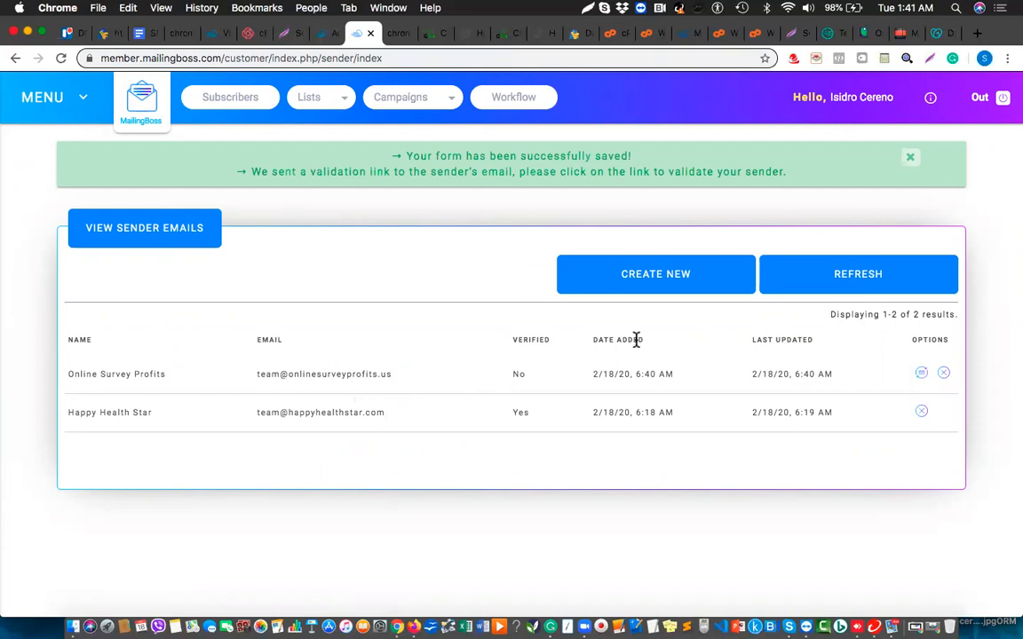
{"action": "left_click", "coordinate": [616, 35]}
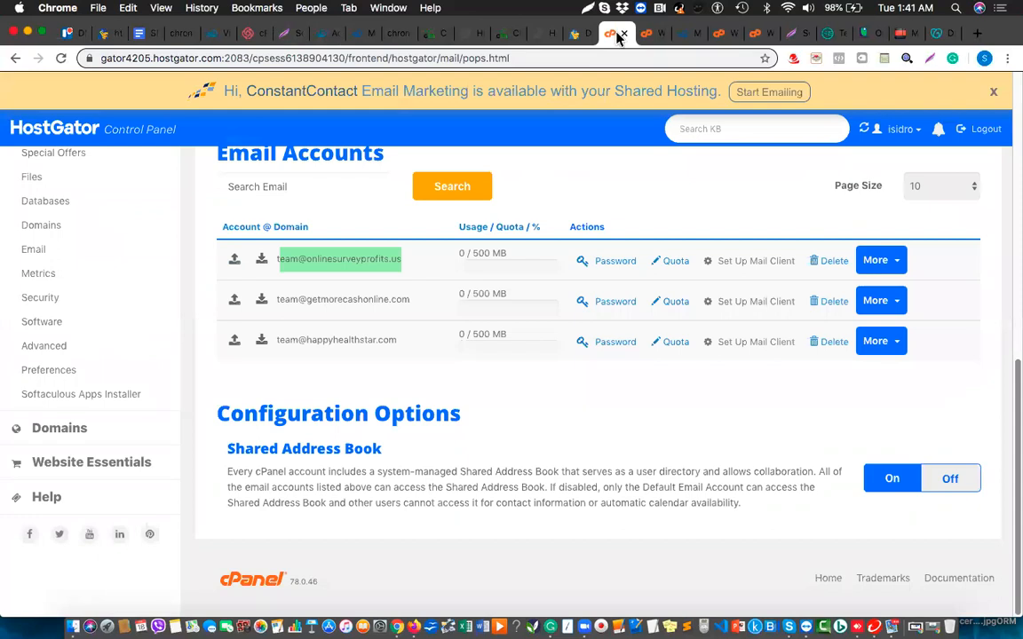
{"action": "left_click", "coordinate": [889, 269]}
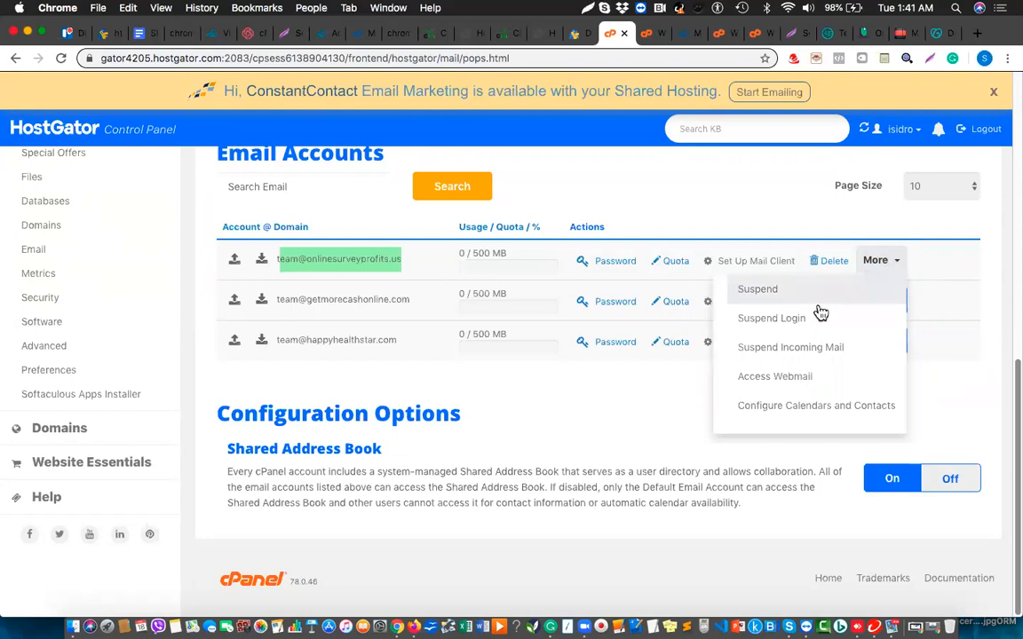
{"action": "left_click", "coordinate": [774, 382]}
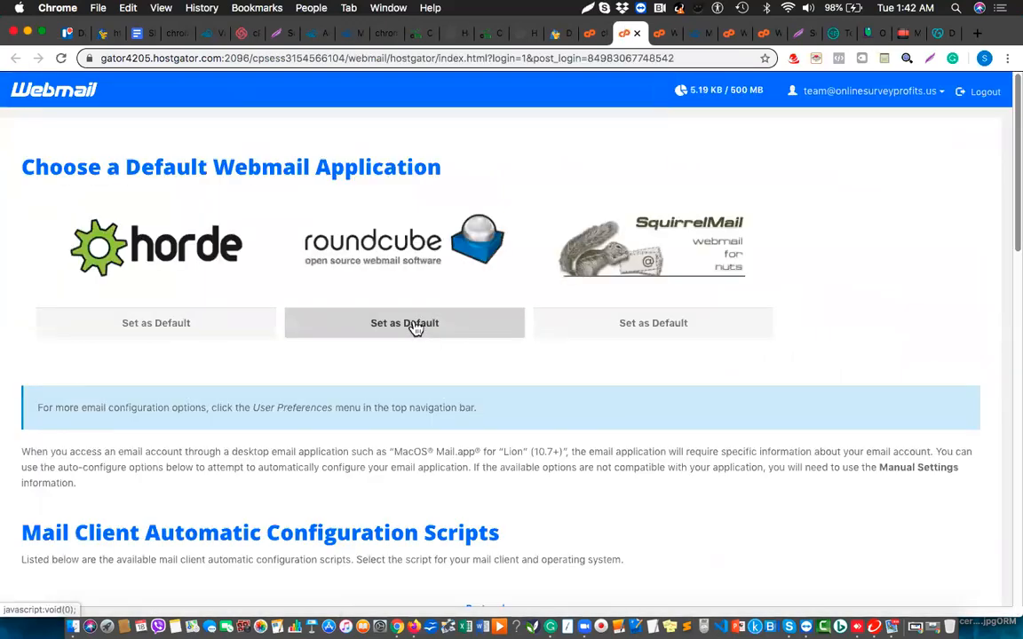
Make Roundcube the default webmail, open the MailingBoss sender validation email, and follow its link.
{"action": "left_click", "coordinate": [414, 327]}
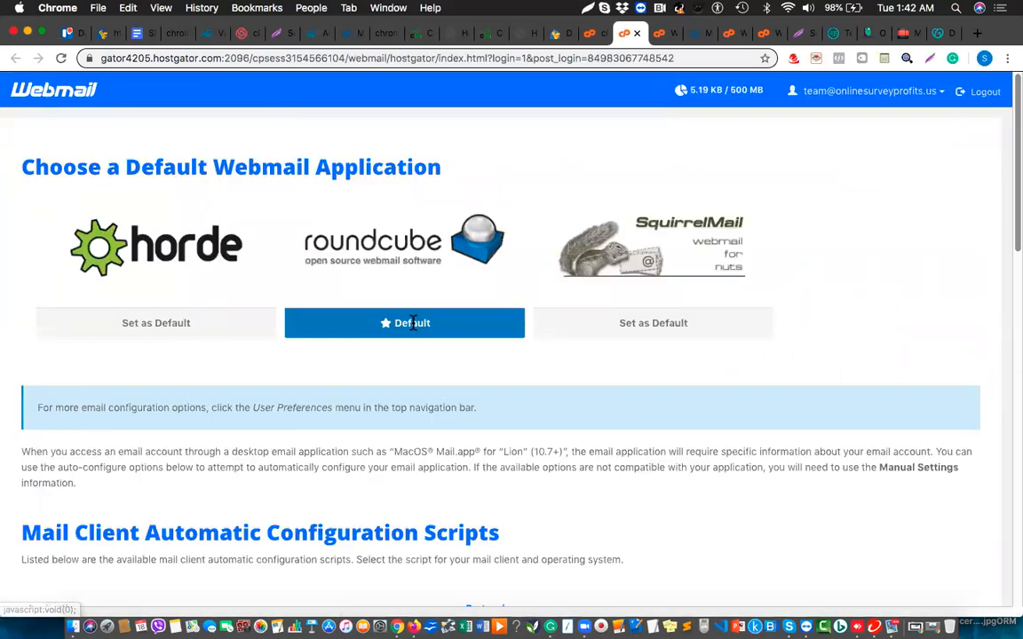
{"action": "left_click", "coordinate": [426, 257]}
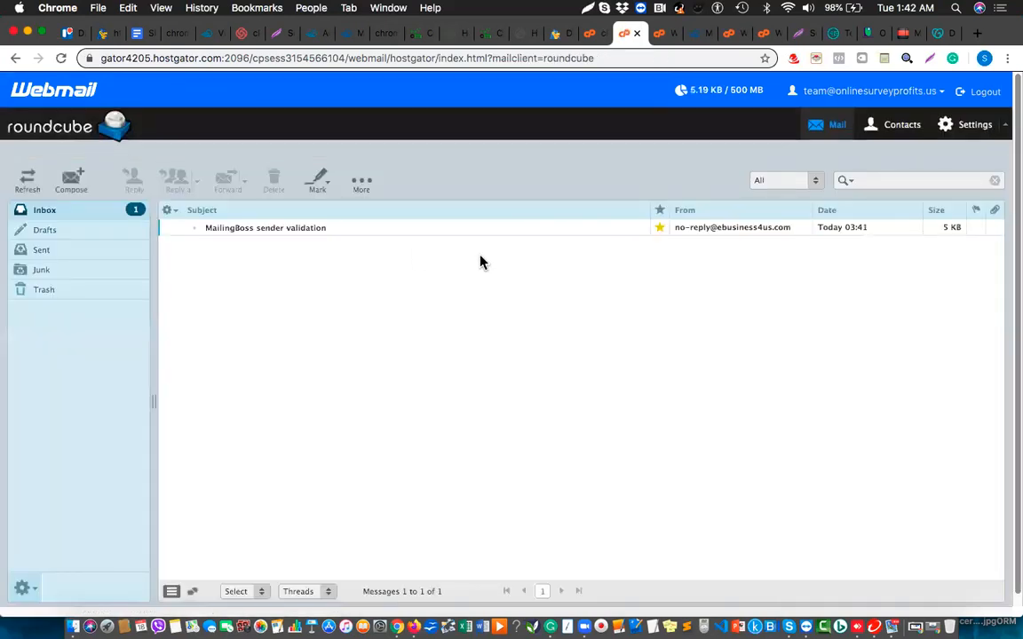
{"action": "double_click", "coordinate": [497, 231]}
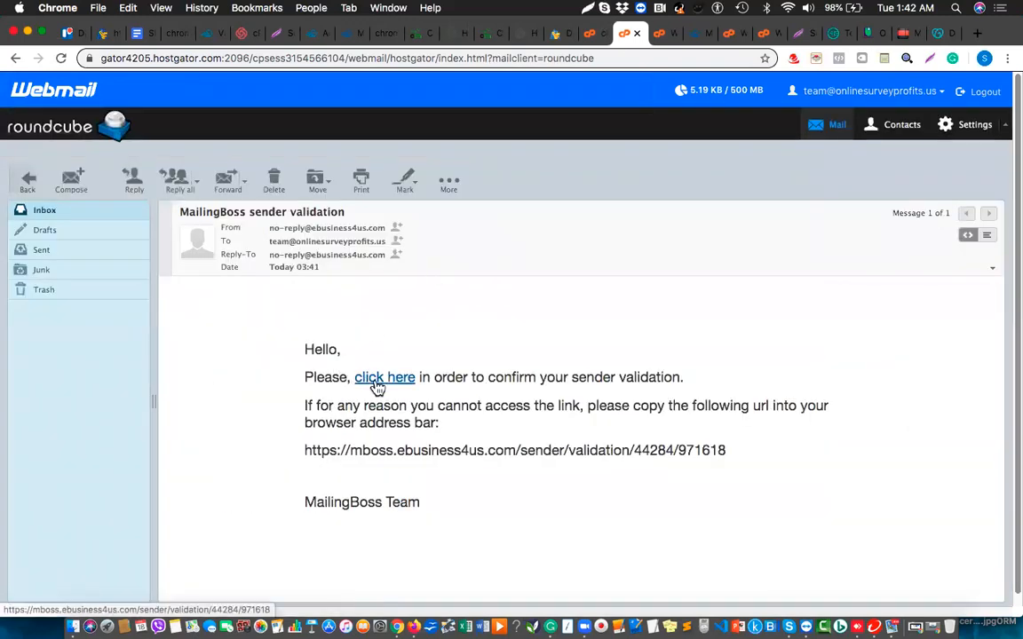
{"action": "left_click", "coordinate": [379, 380]}
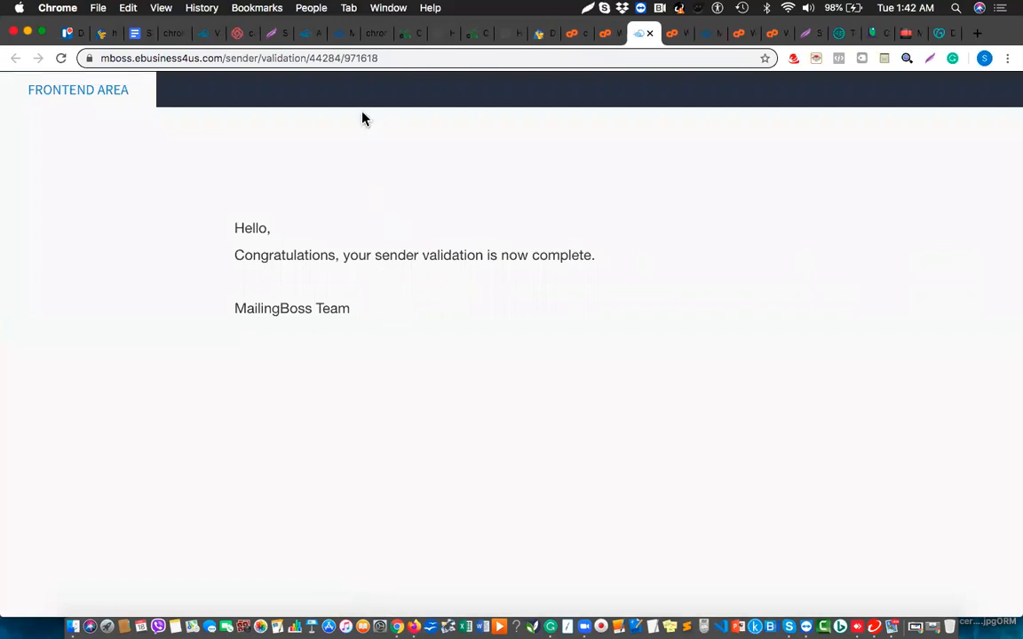
Reload MailingBoss's Sender Emails list so Online Survey Profits shows as verified.
{"action": "left_click", "coordinate": [339, 34]}
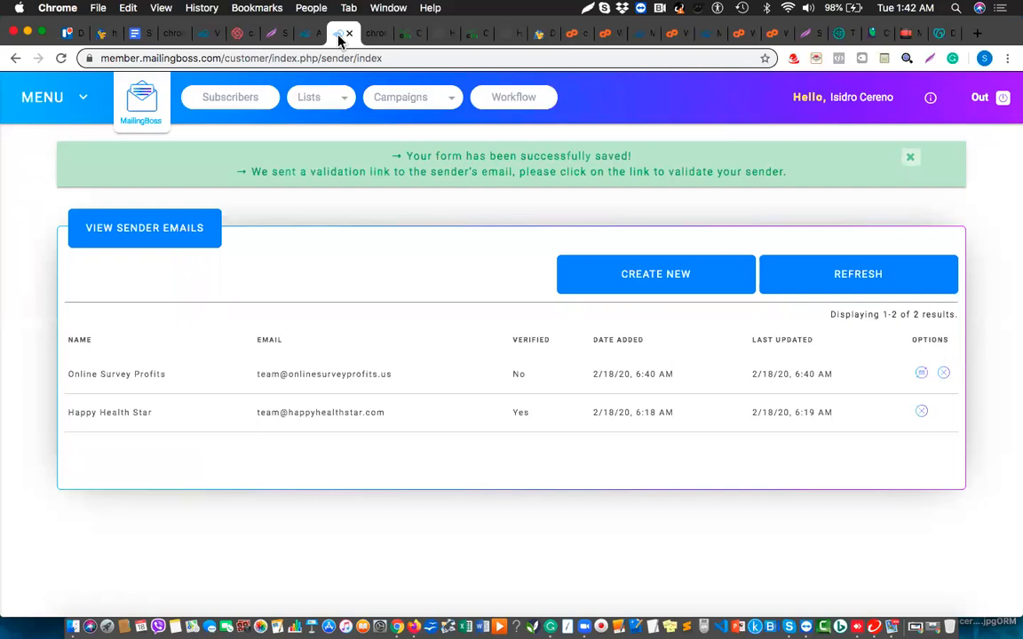
{"action": "left_click", "coordinate": [59, 59]}
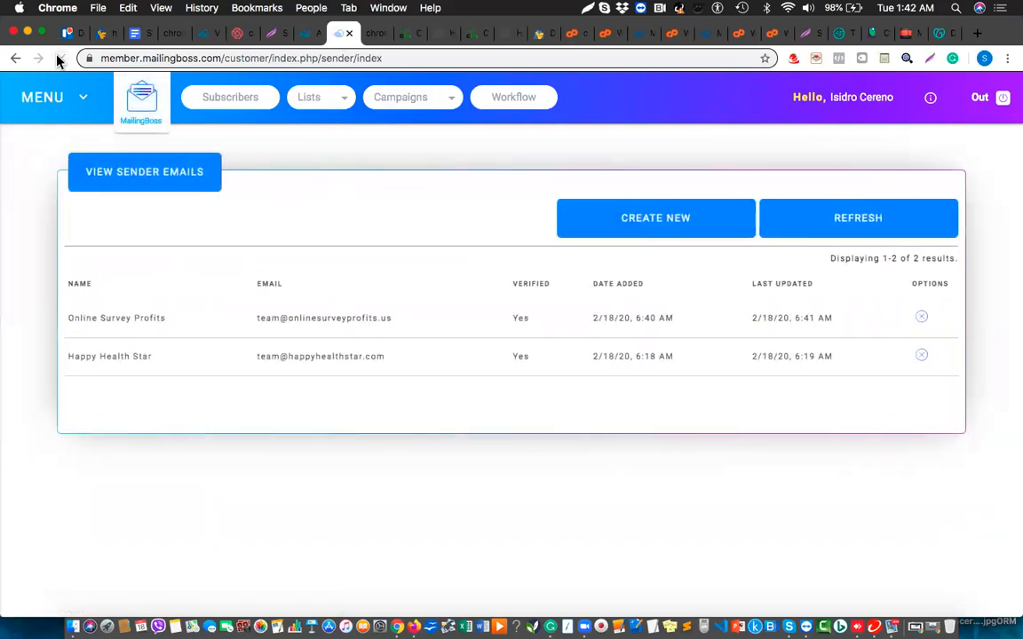